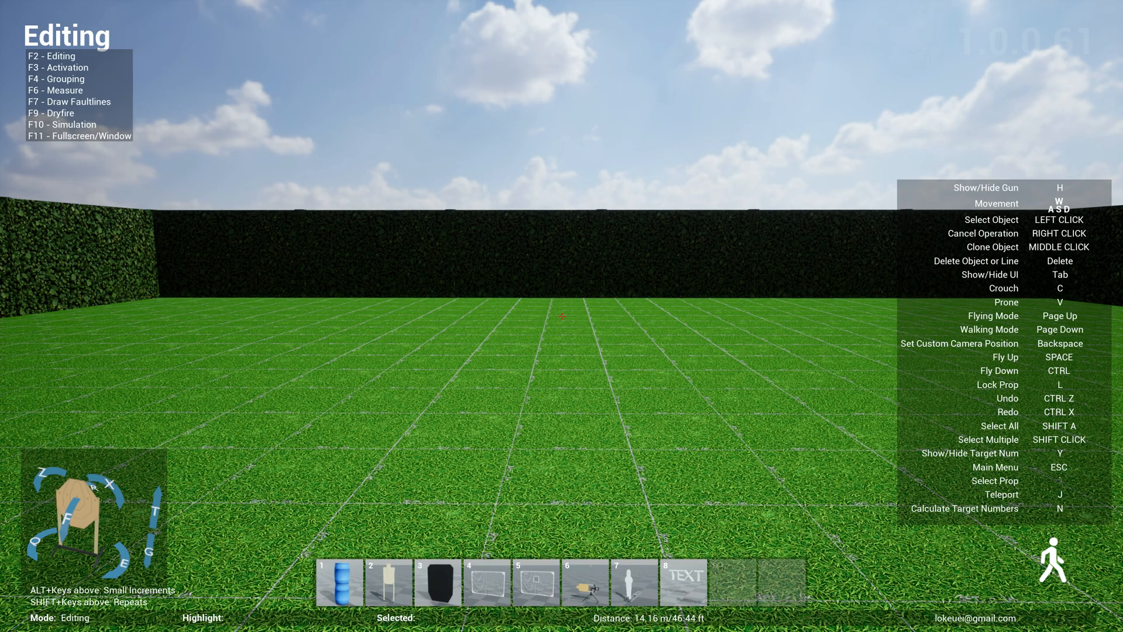
- Rebind the Show/Hide Gun action to the M key in the key bindings and save the settings
key("Escape")
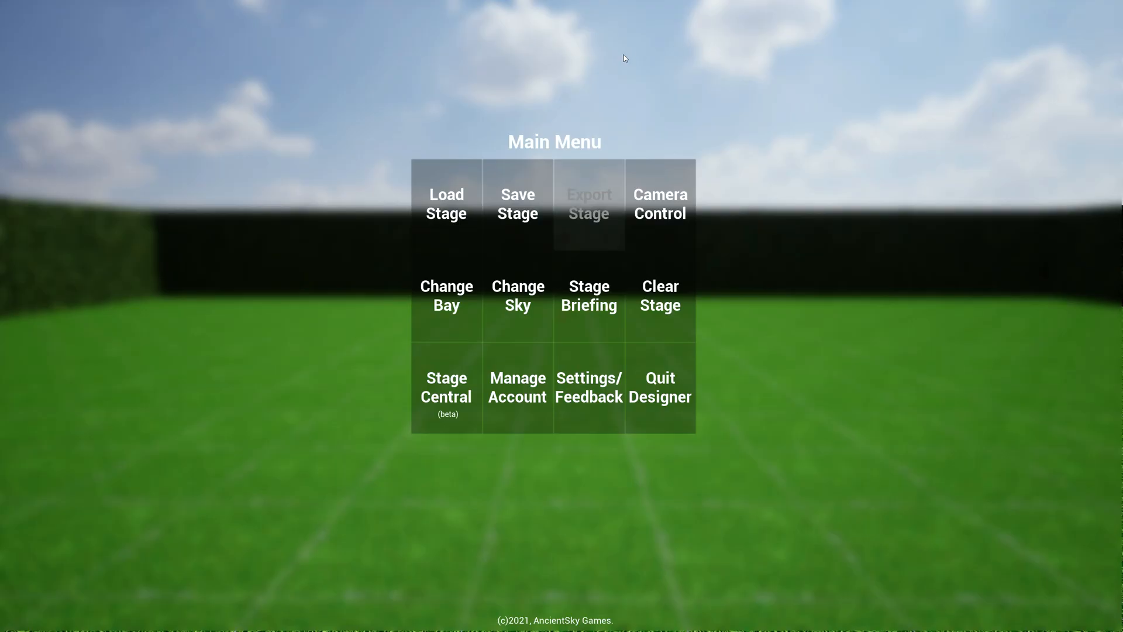
left_click(589, 400)
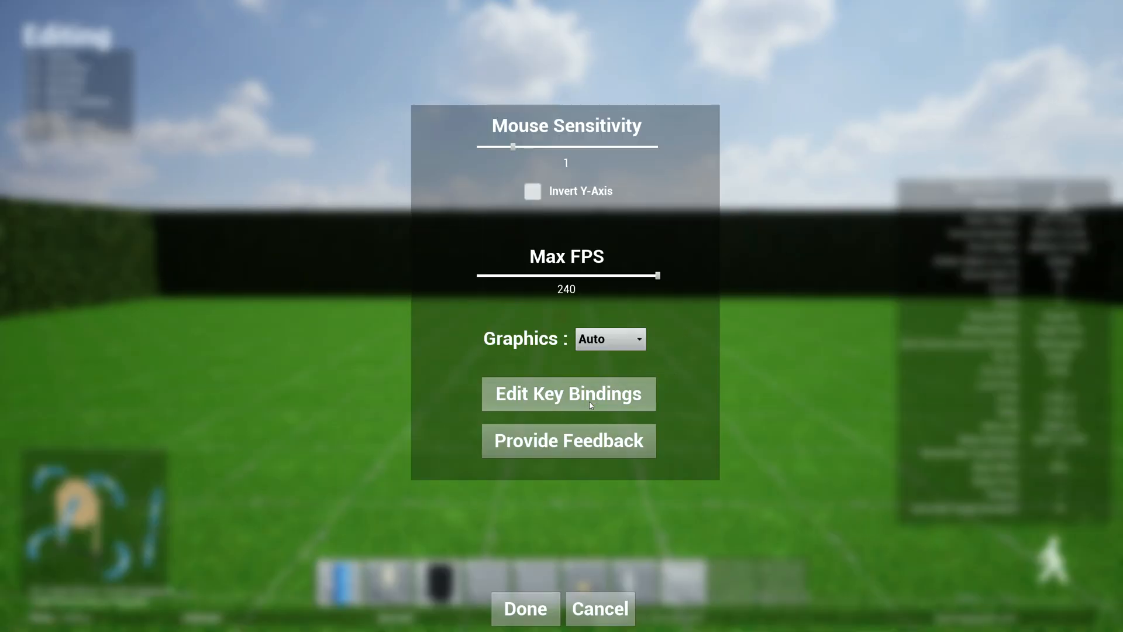
left_click(570, 403)
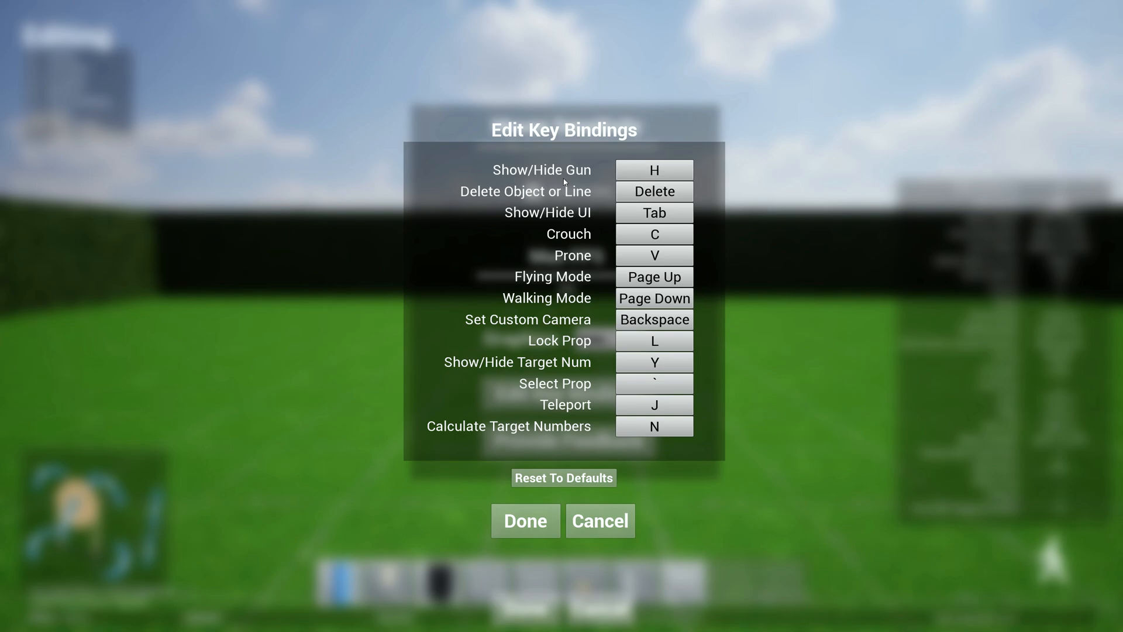
left_click(668, 174)
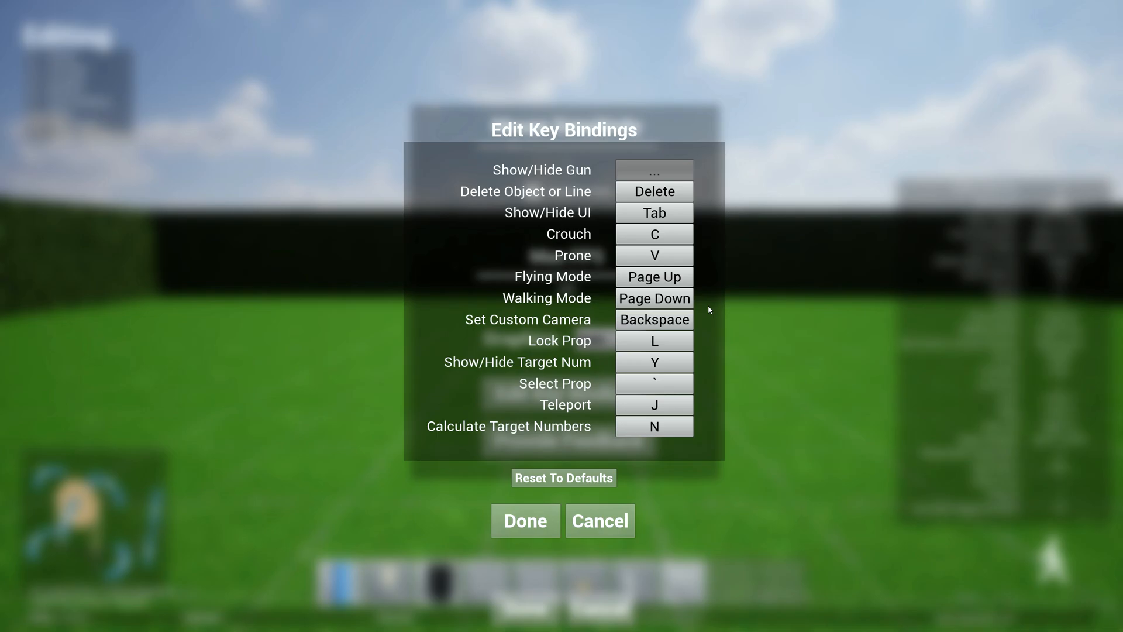
key("m")
left_click(545, 529)
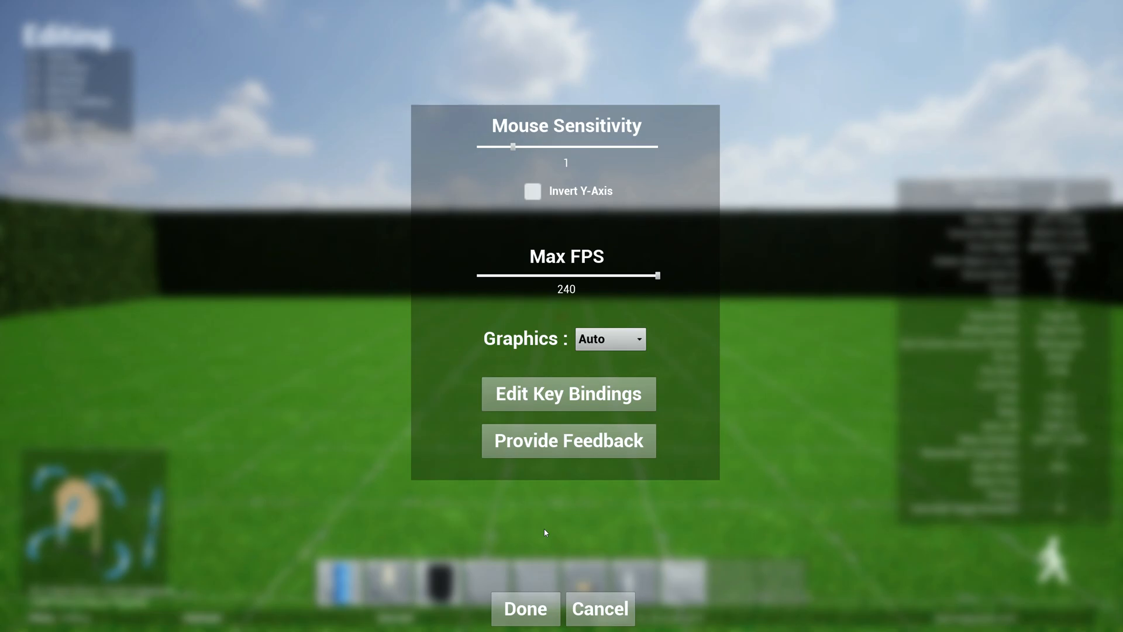
left_click(522, 610)
- Test the new Show/Hide Gun binding by toggling the gun on and off while moving around the bay
key("w")
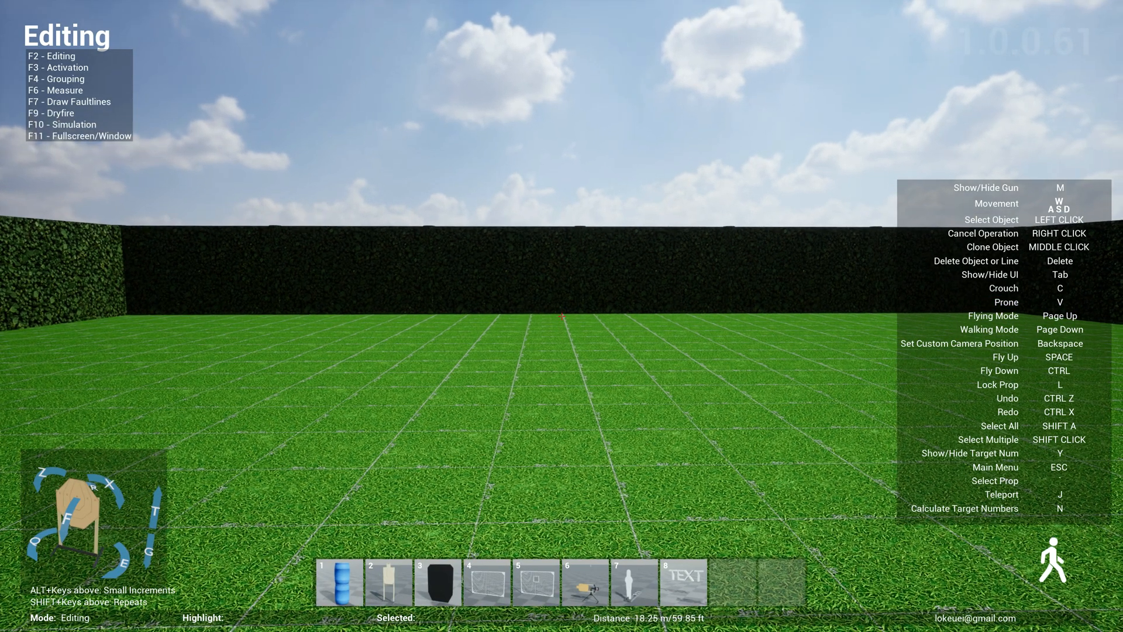
key("m")
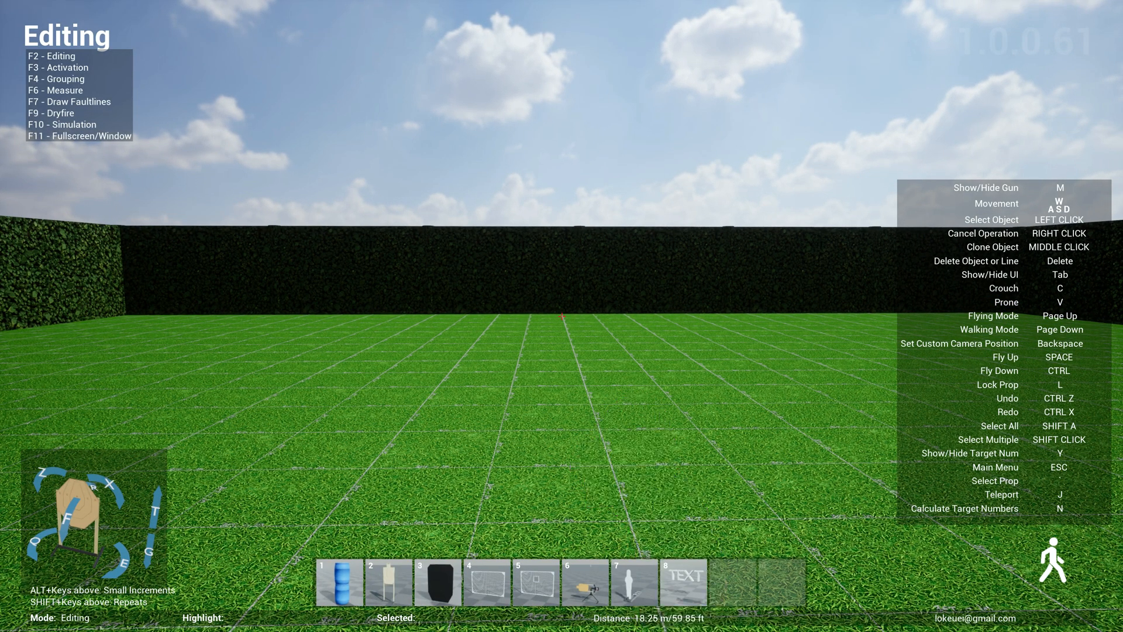
key("s")
key("m")
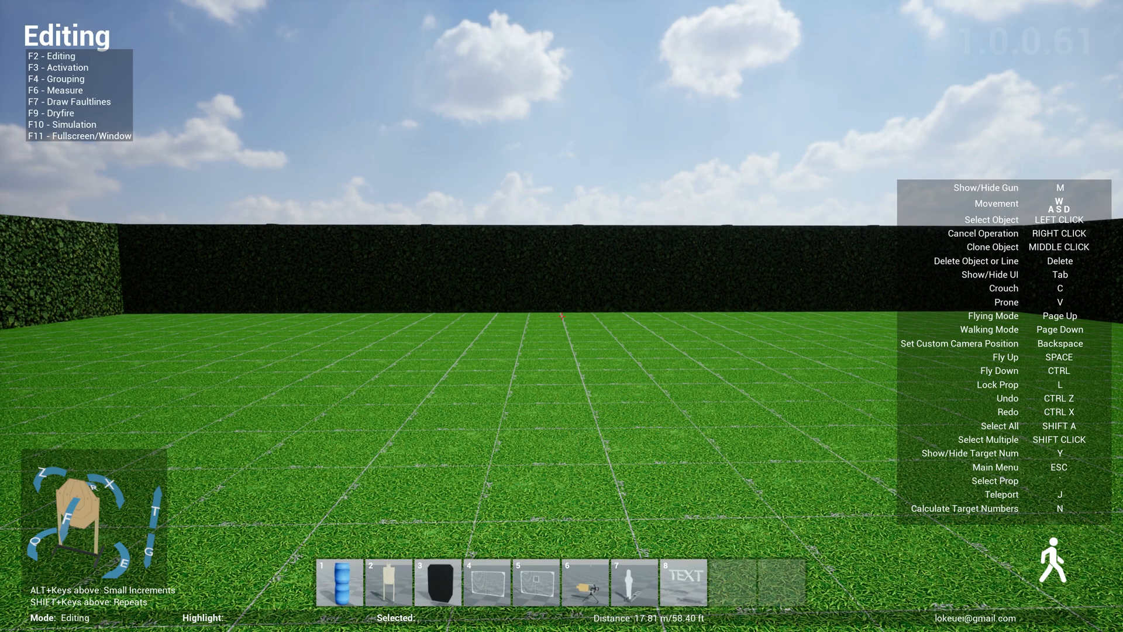
- Reset all key bindings to their default settings and save the settings
key("Escape")
left_click(613, 422)
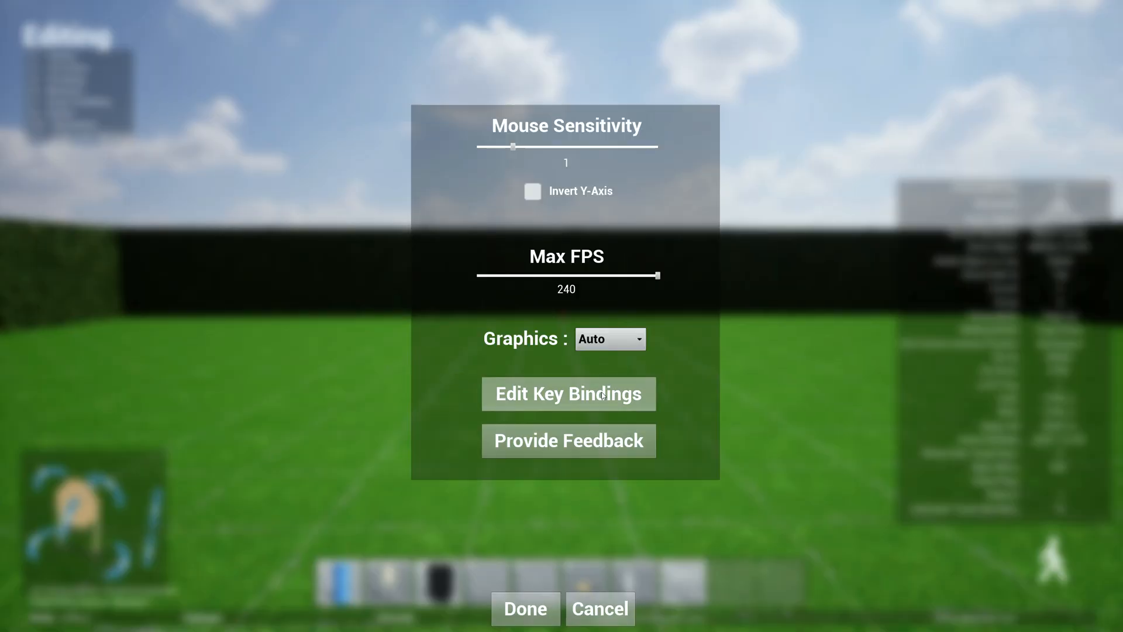
left_click(623, 403)
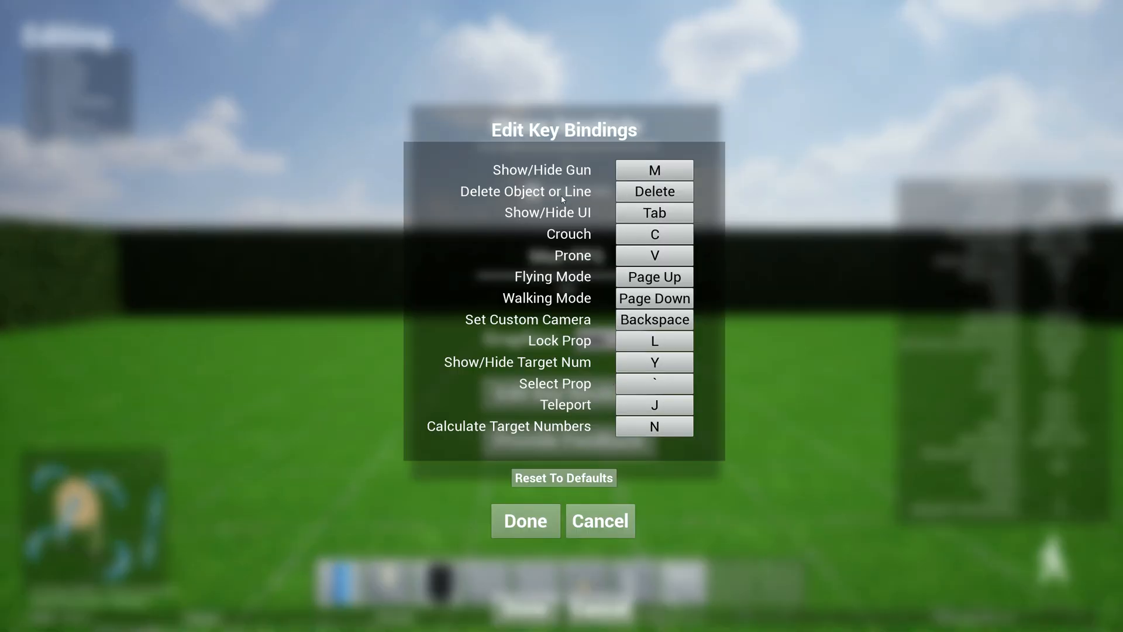
left_click(541, 478)
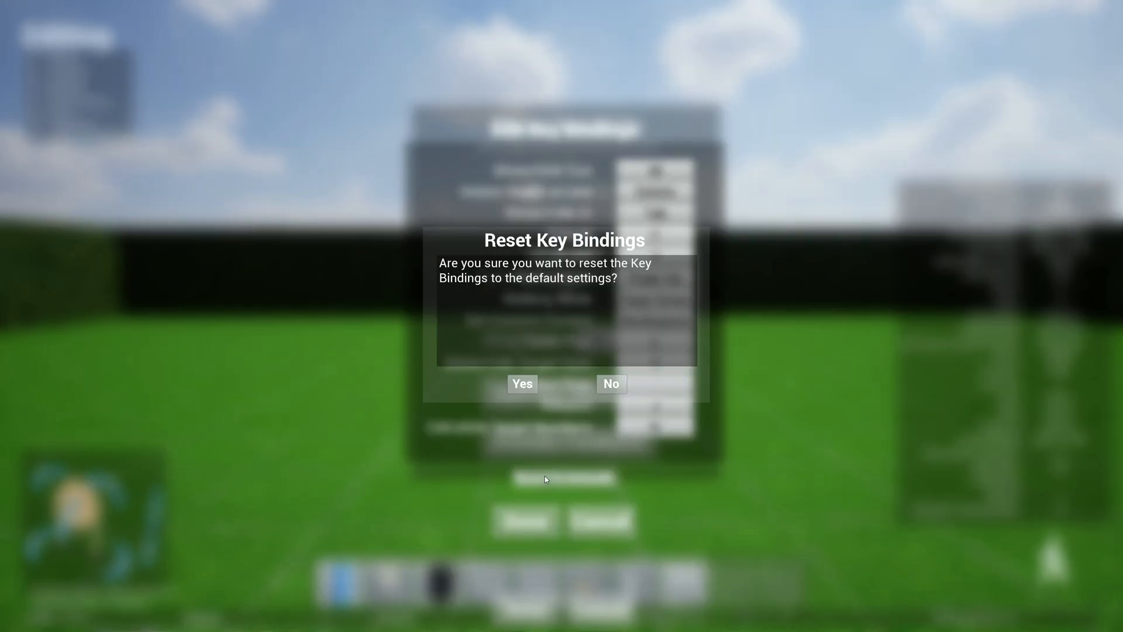
left_click(530, 384)
left_click(535, 521)
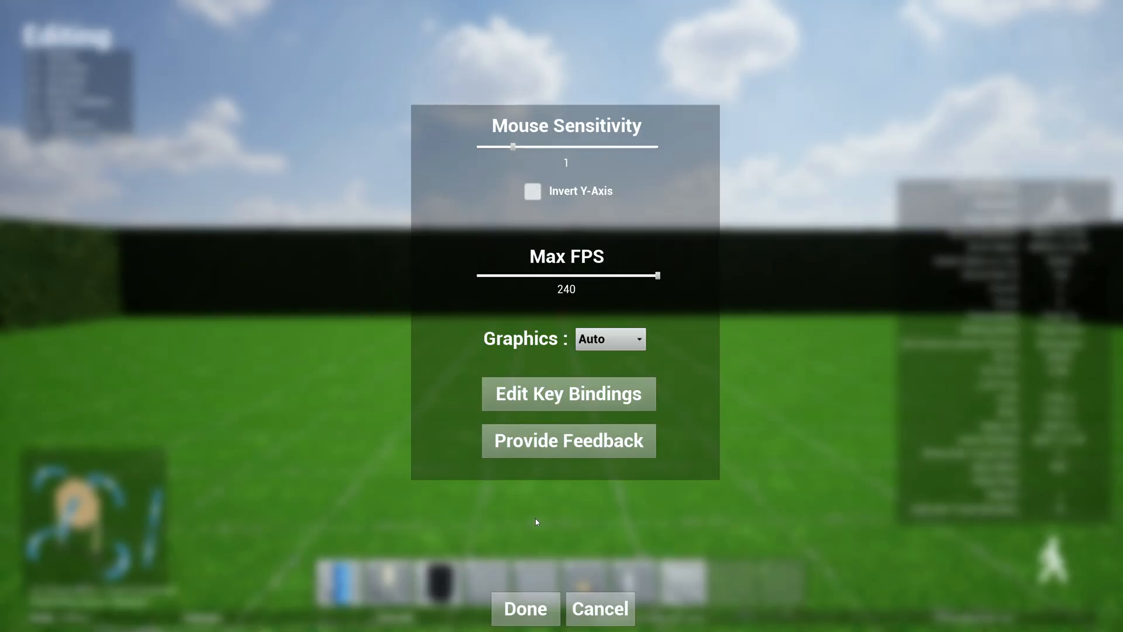
left_click(526, 608)
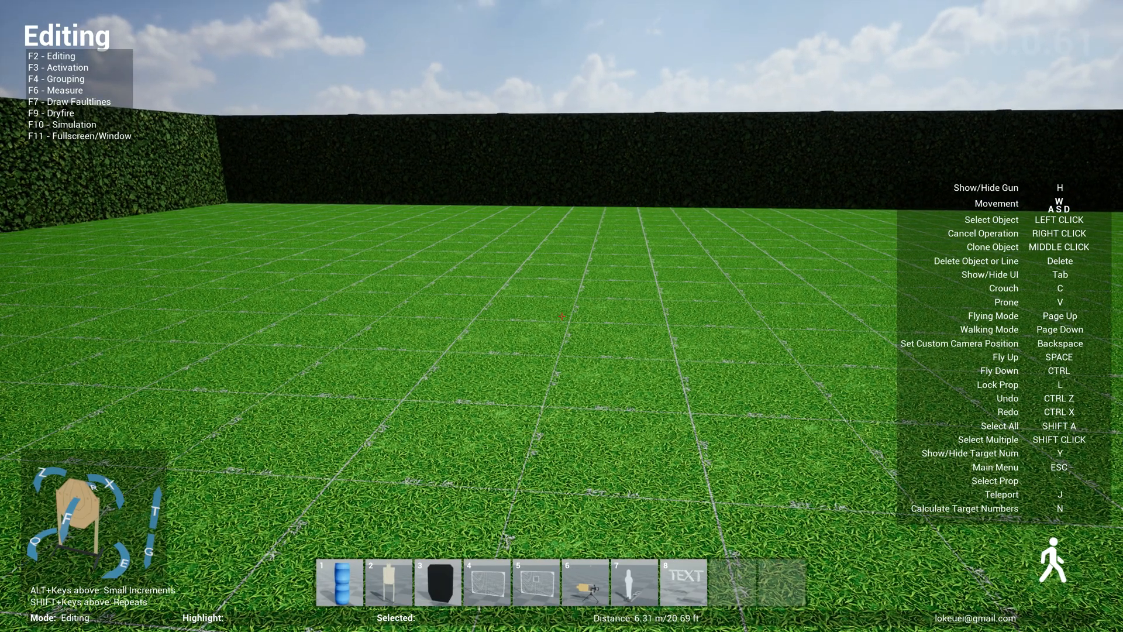
- Place a USPSA full target on the grass and reposition it in the bay
key("2")
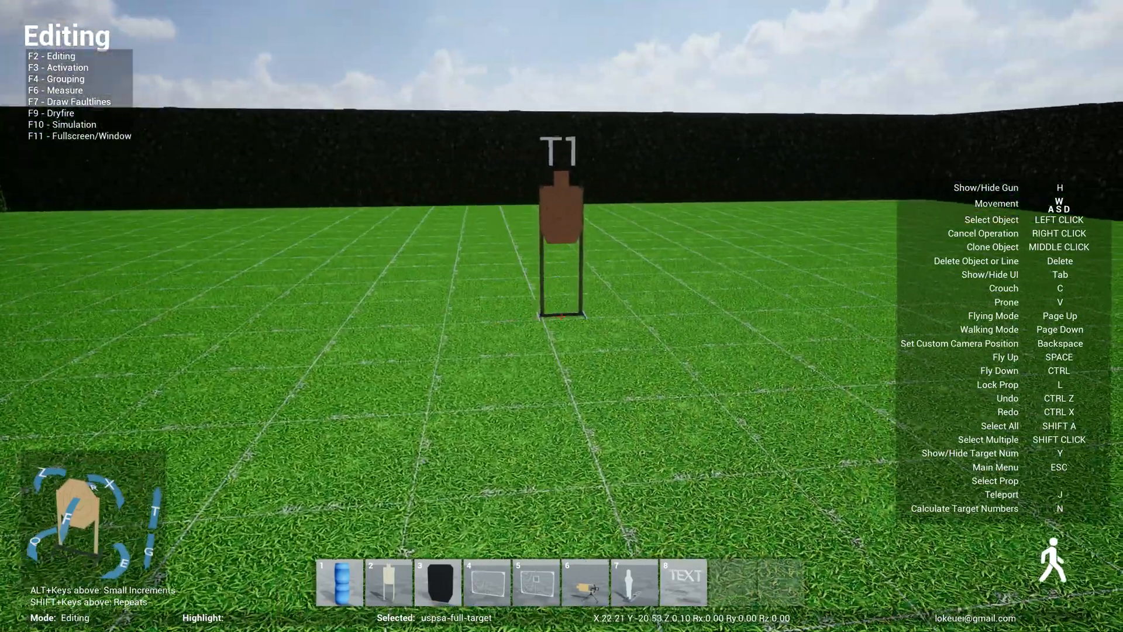
left_click(562, 315)
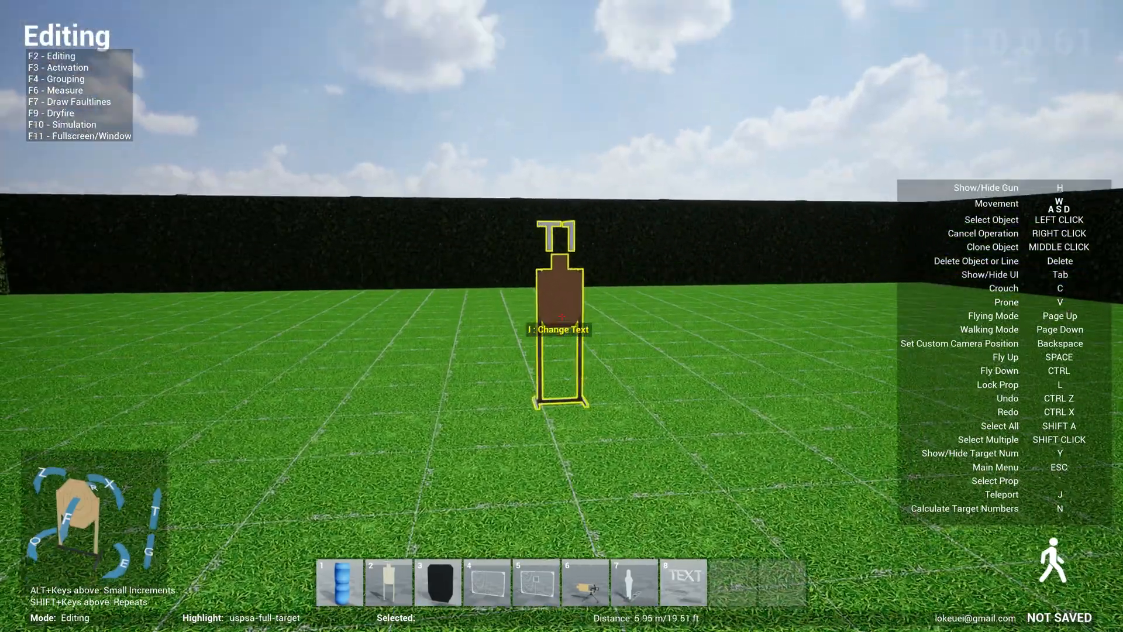
left_click(561, 316)
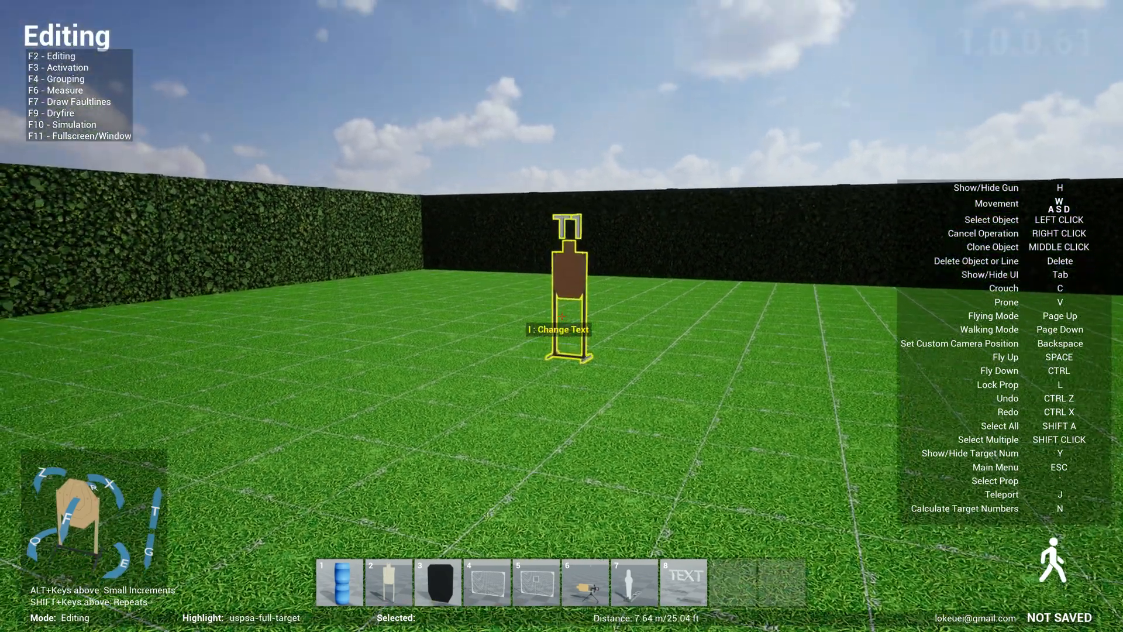
- Move the USPSA full target and rotate it about its vertical axis in six increments
left_click(562, 315)
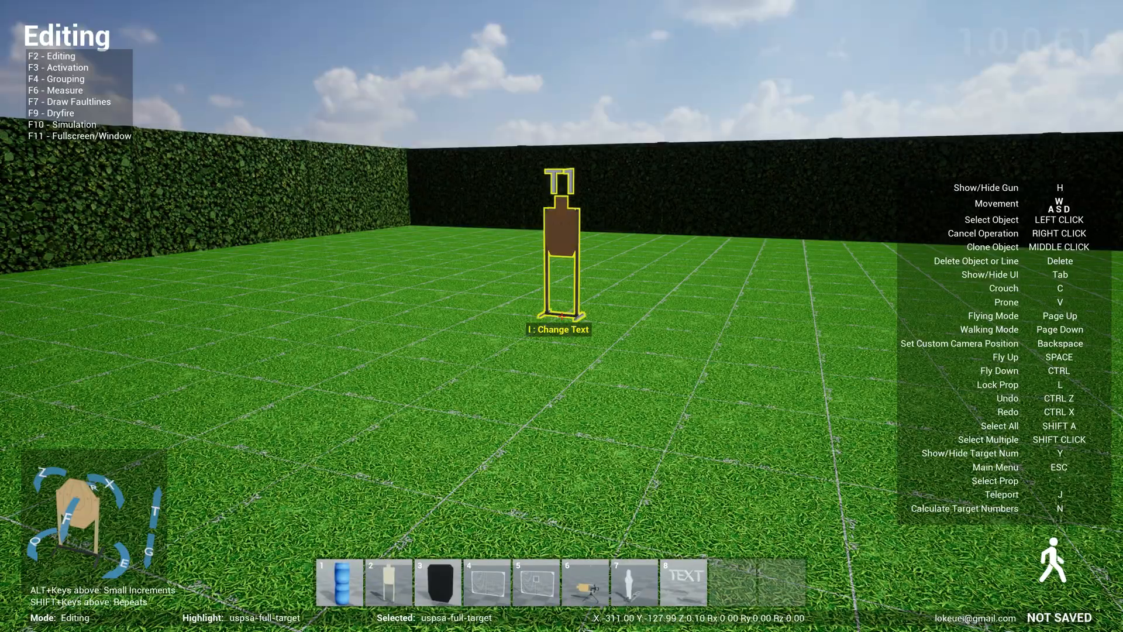
key("e")
key("e")
key("e")
key("e")
key("e")
key("e")
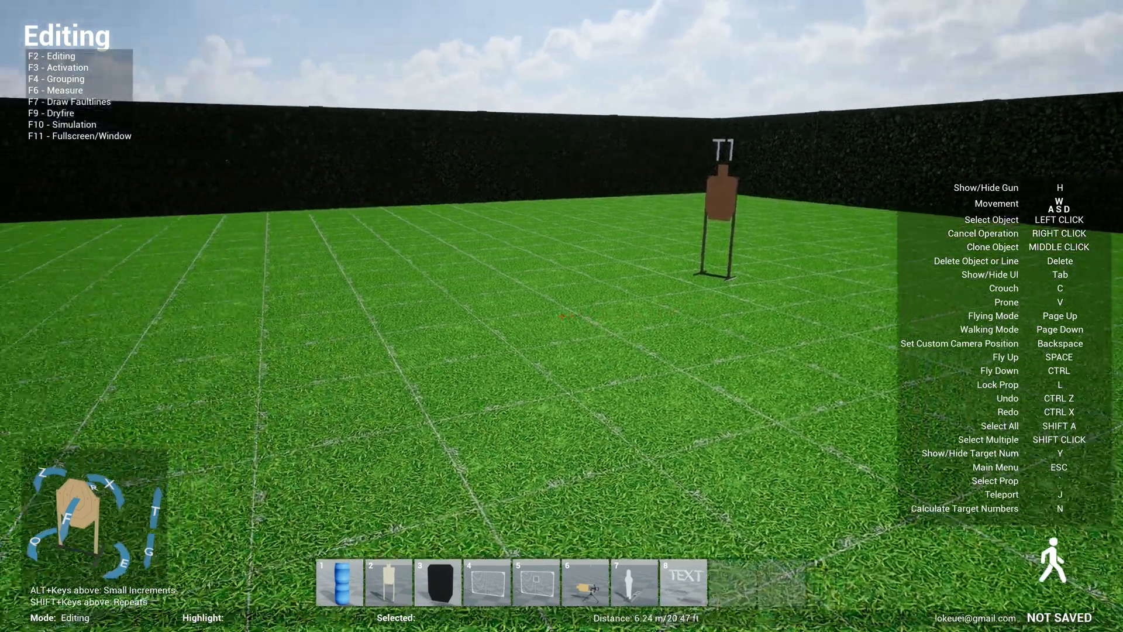
- Place a USPSA popper and a swinger target on the grass, with the swinger between the popper and the full target
left_click(562, 316)
left_click(561, 316)
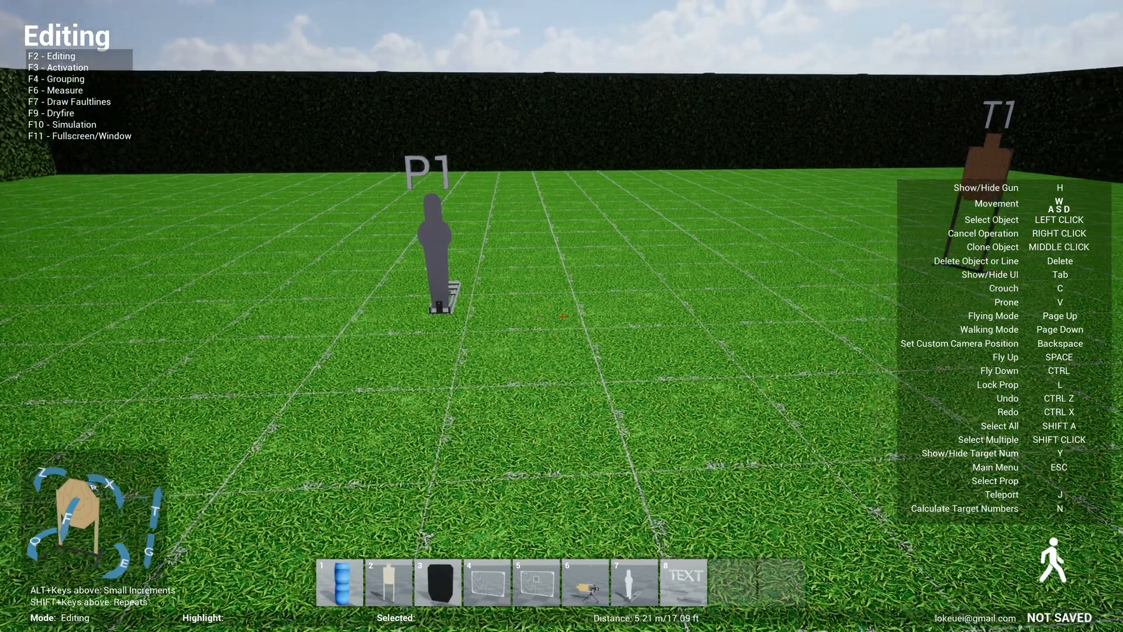
key("6")
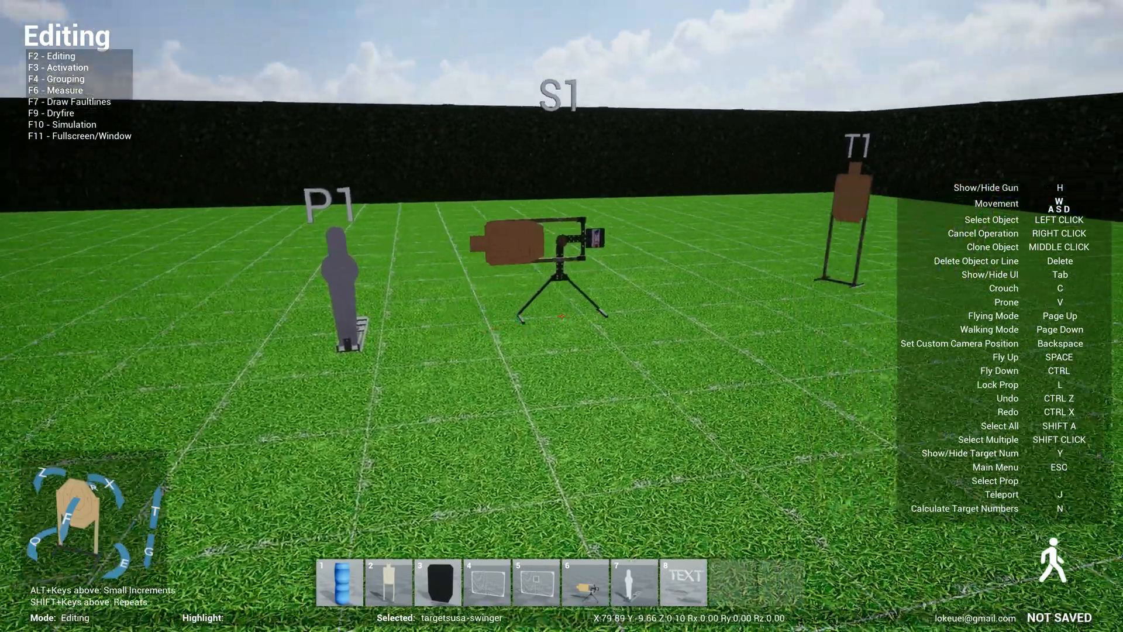
left_click(562, 316)
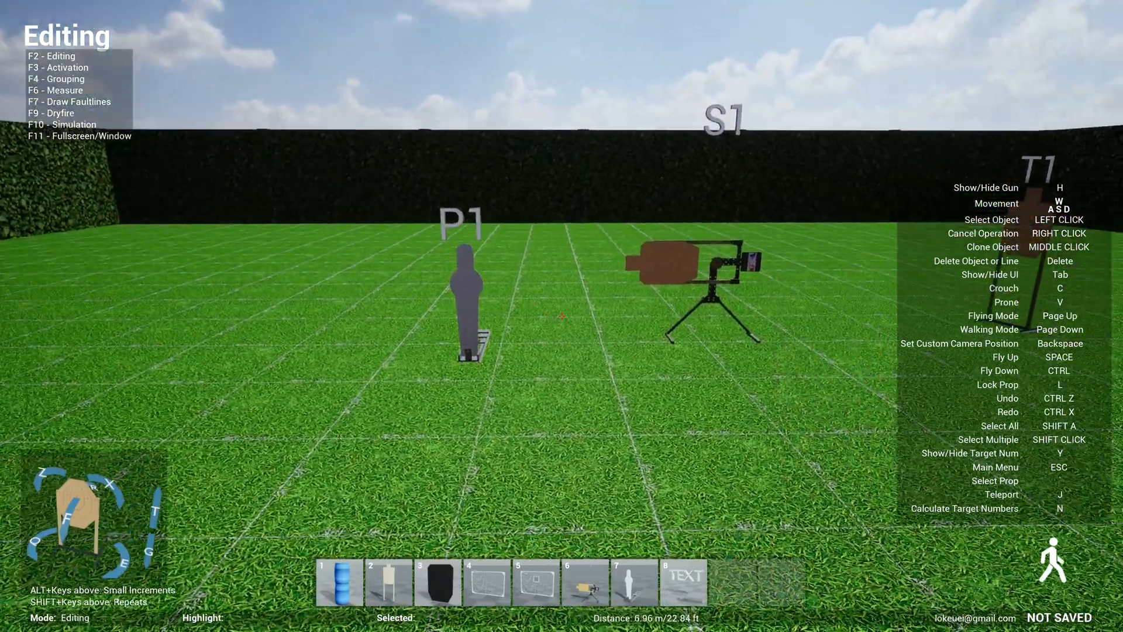
- Link the popper to the swinger in Activation mode so the popper activates it, and return to Editing mode
key("F3")
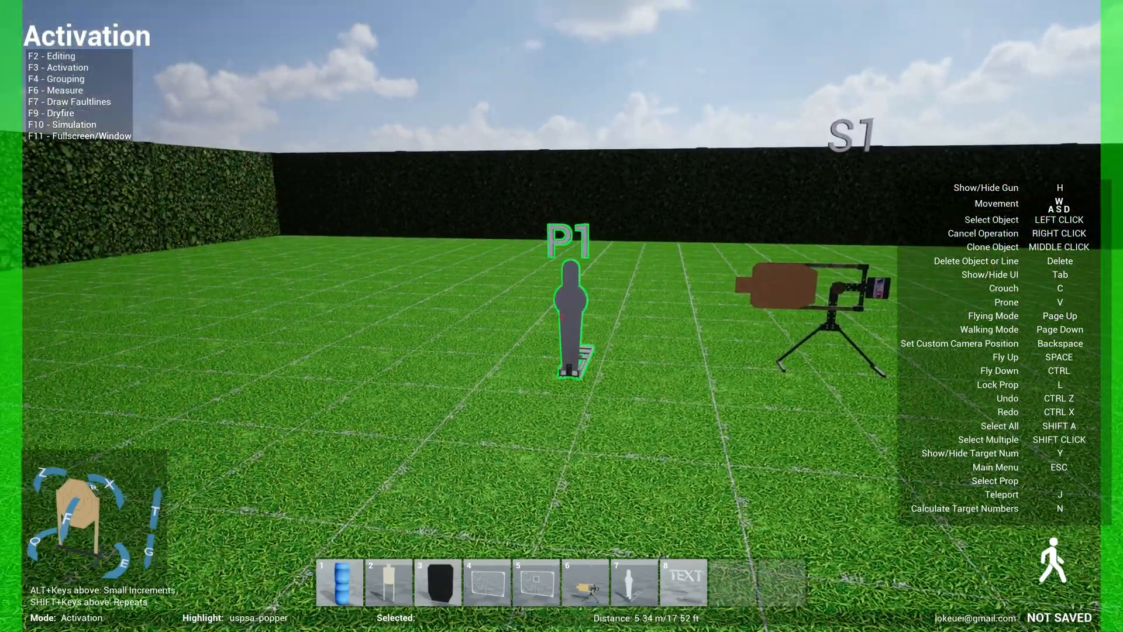
left_click(561, 316)
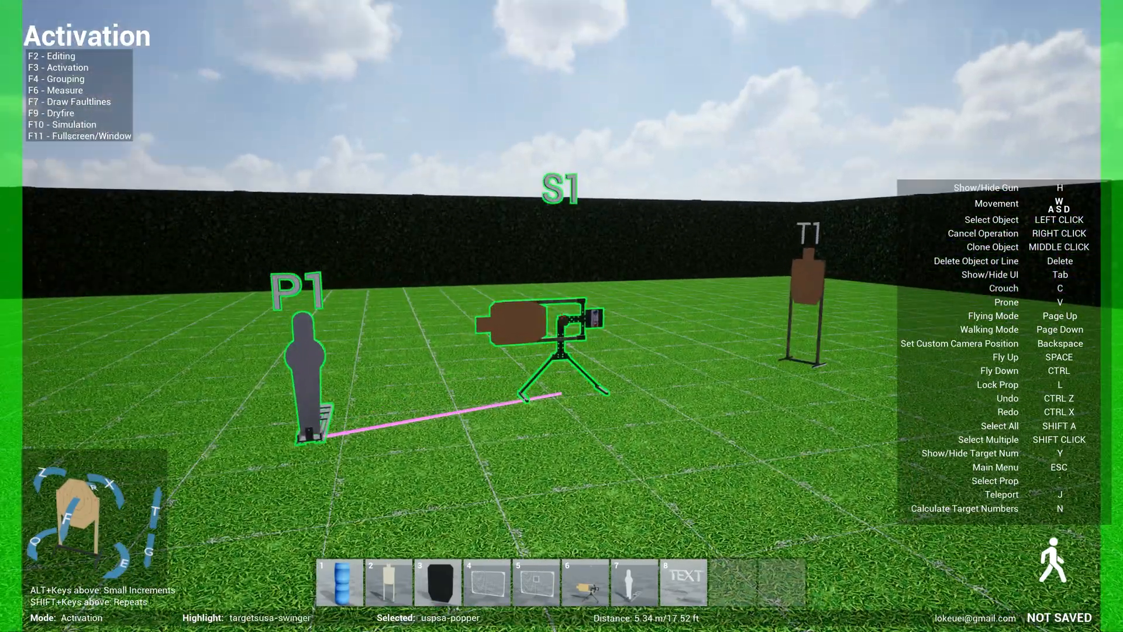
left_click(561, 316)
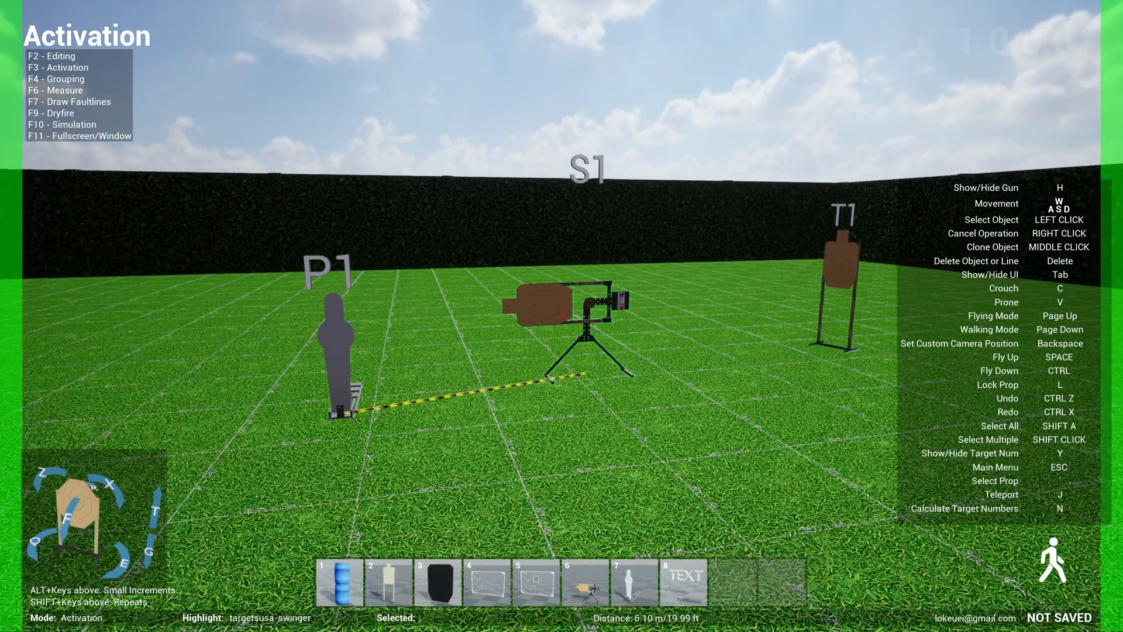
key("F2")
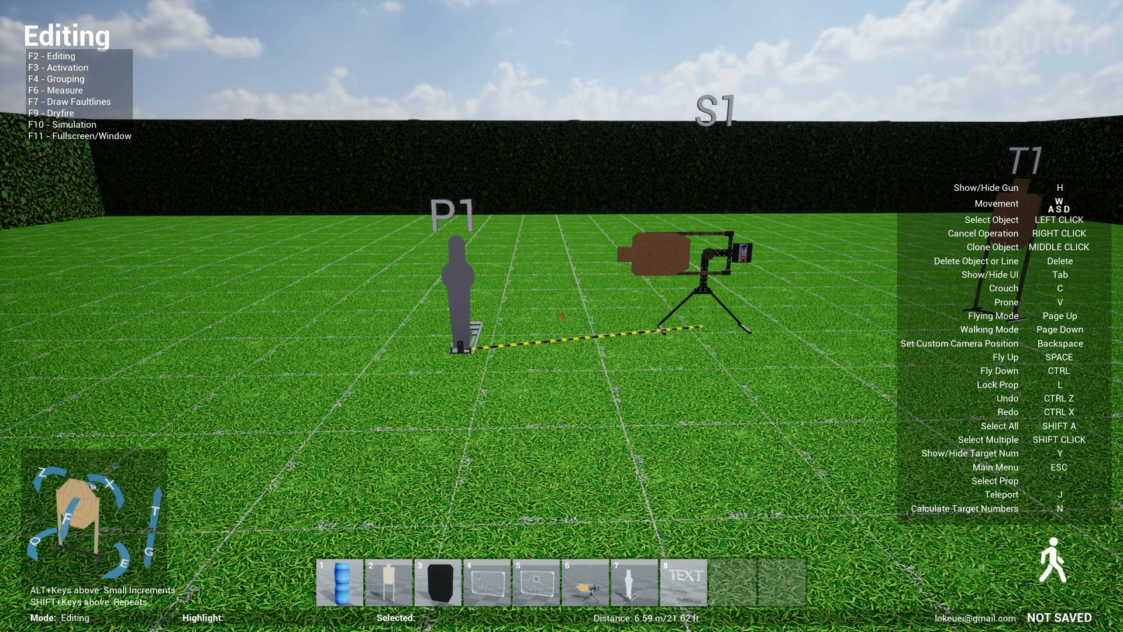
- Change the popper's label text to P145
key("w")
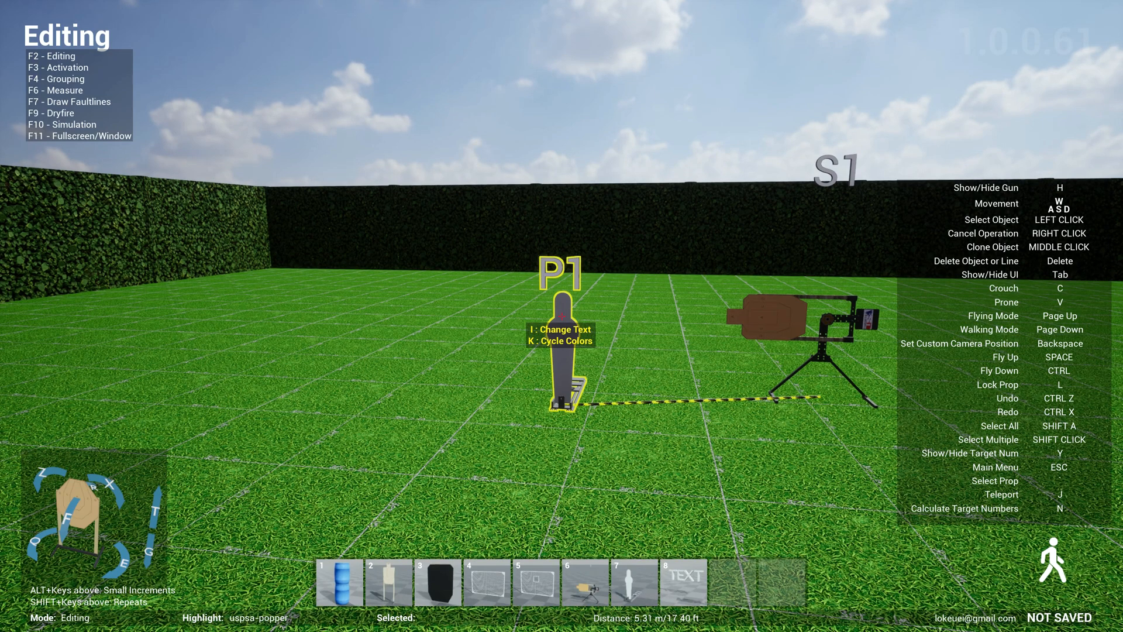
type("i")
type("45")
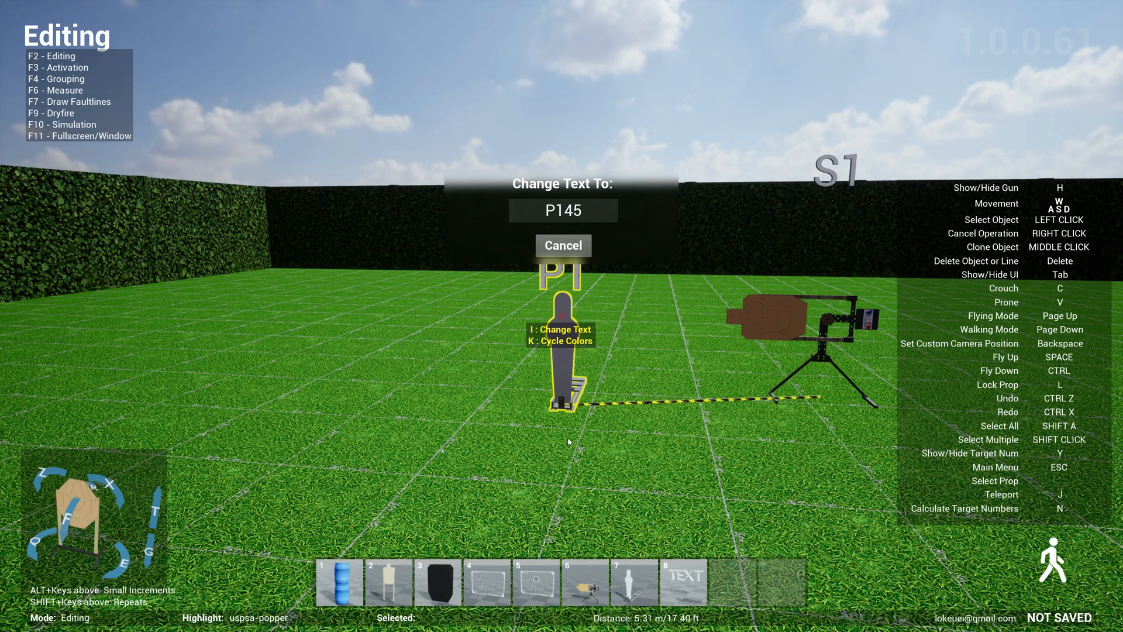
key("Return")
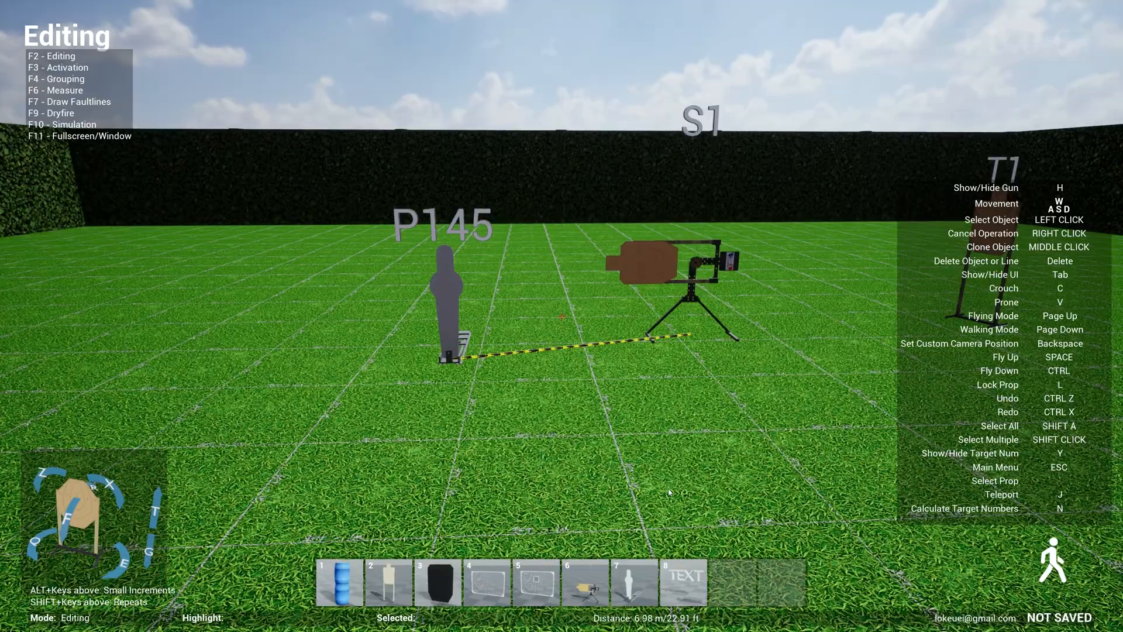
- Auto-calculate the target numbers for all targets in the design
key("n")
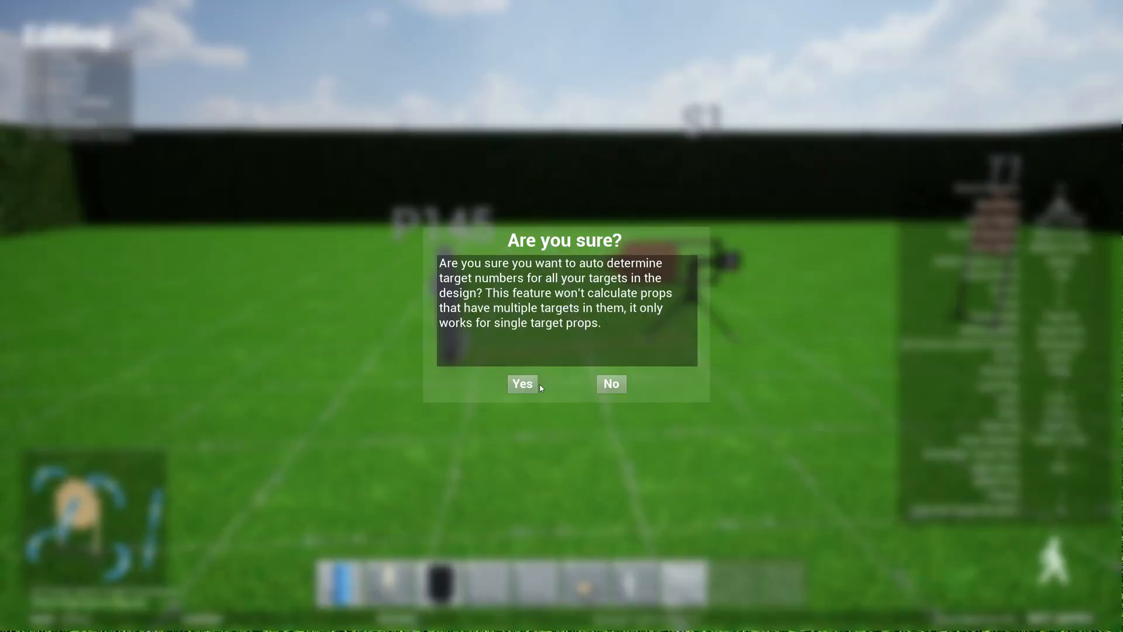
left_click(523, 384)
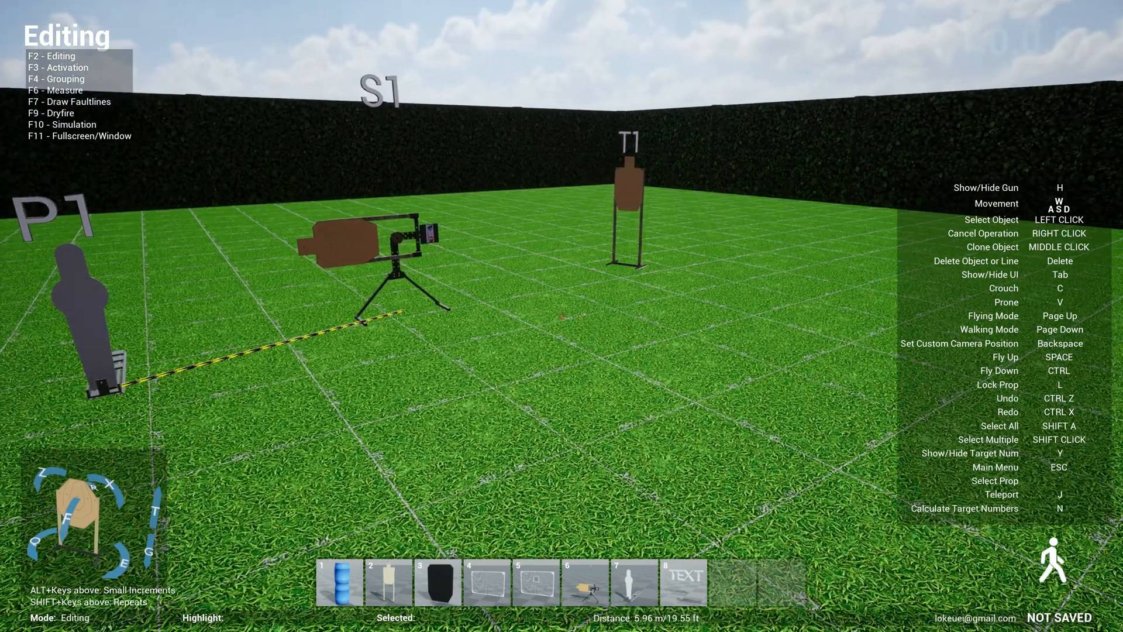
- Clone the USPSA full target three times and place the copies at separate spots in the bay
key("1")
right_click(561, 315)
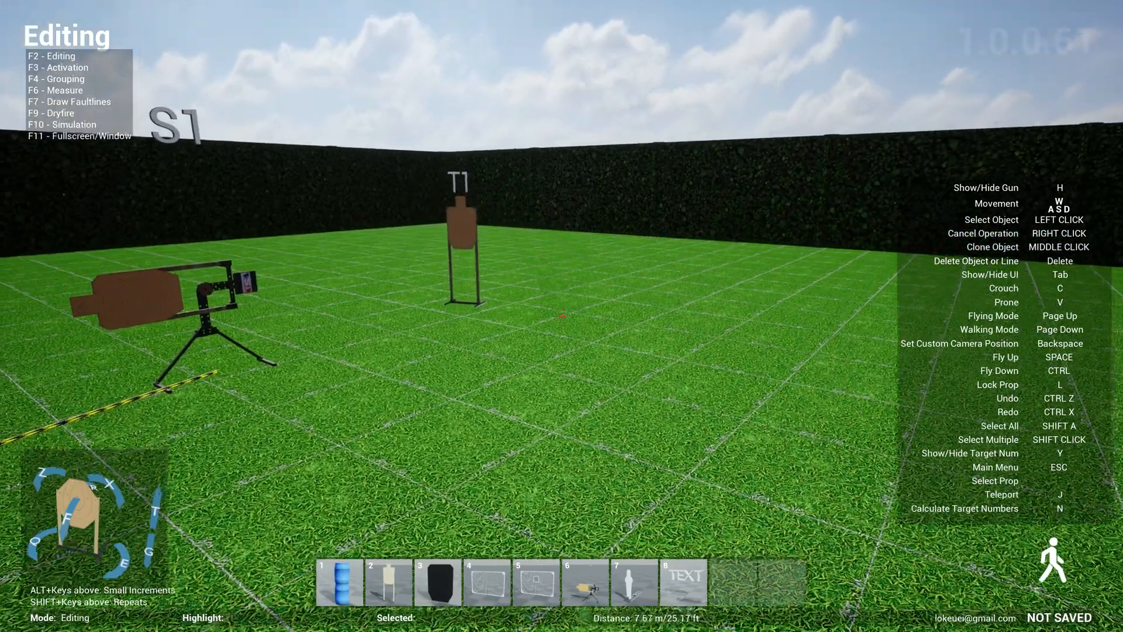
middle_click(561, 316)
left_click(562, 316)
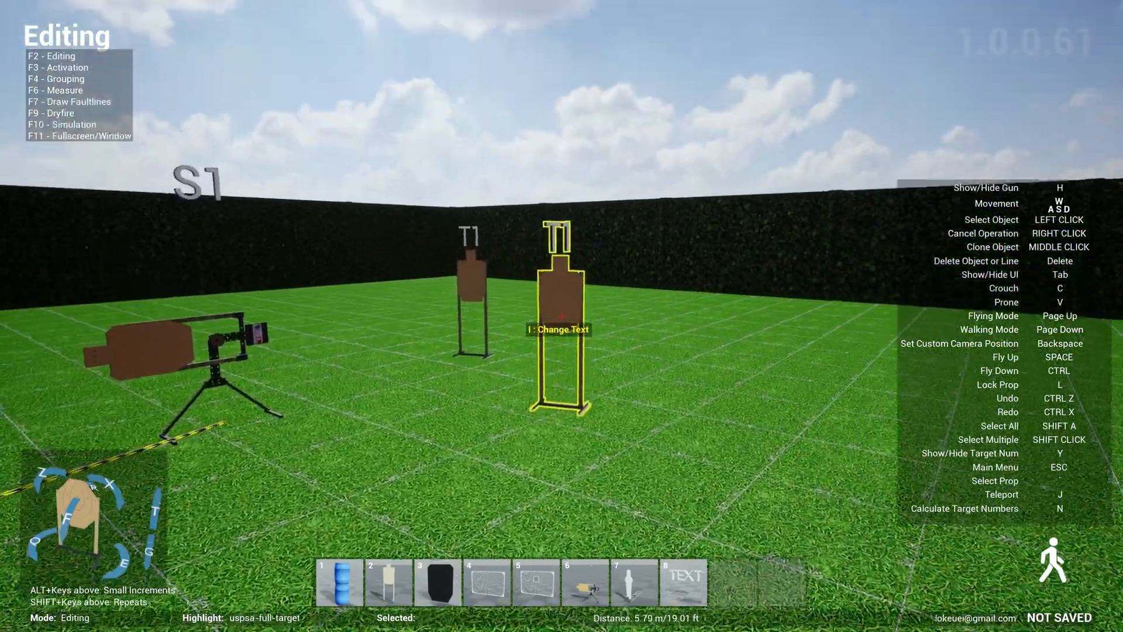
middle_click(562, 316)
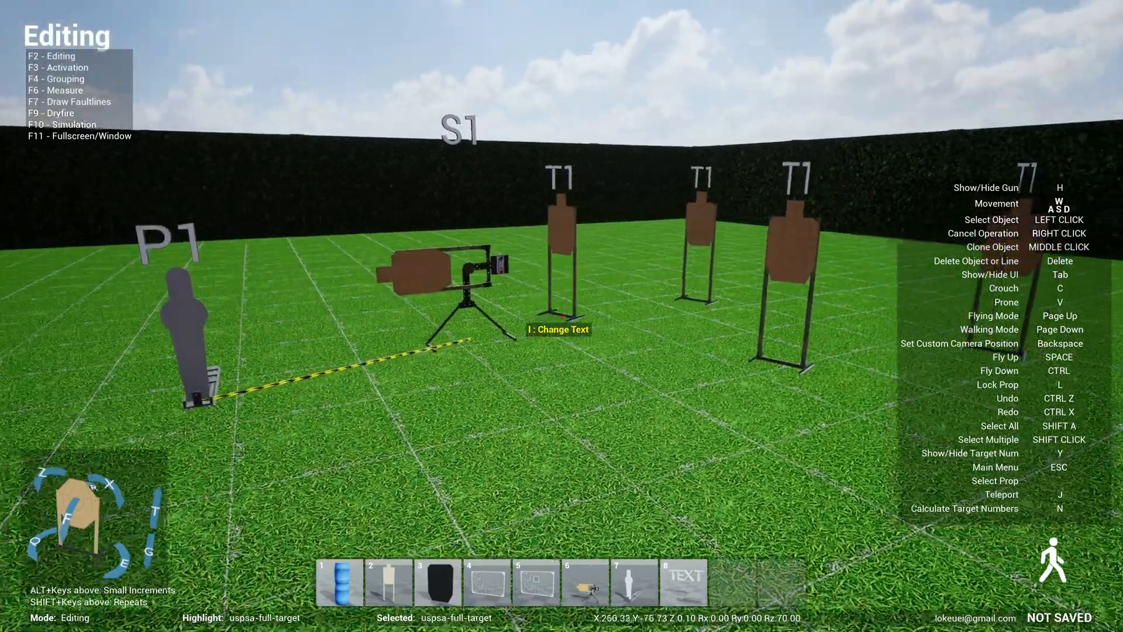
left_click(562, 315)
key("s")
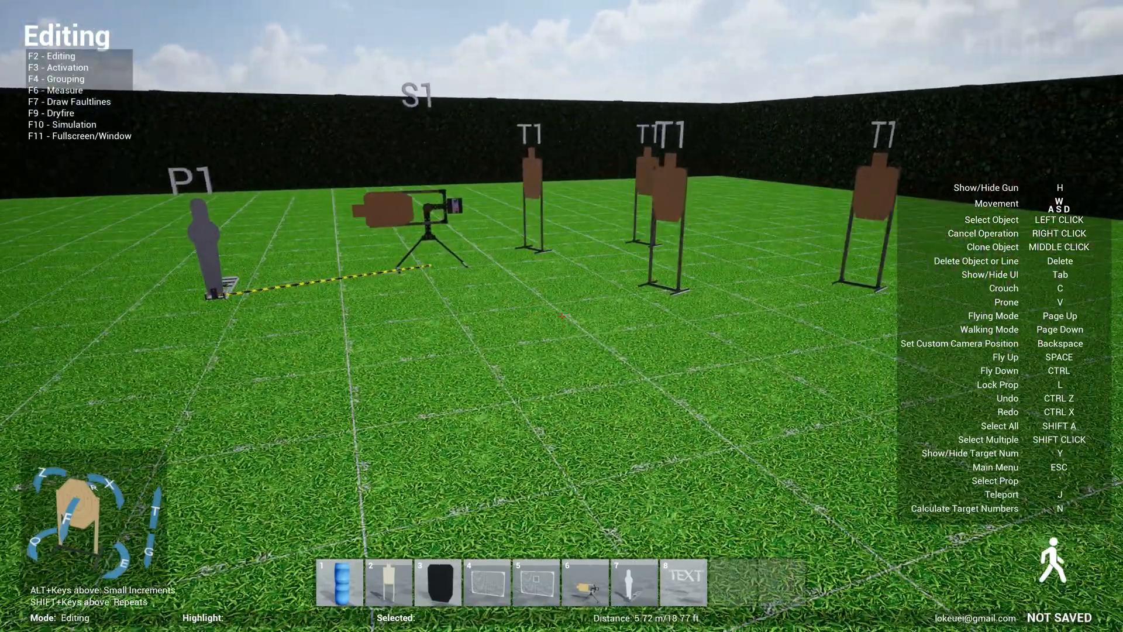
- Recalculate the target numbers so that the cloned full targets are numbered individually
key("n")
left_click(522, 385)
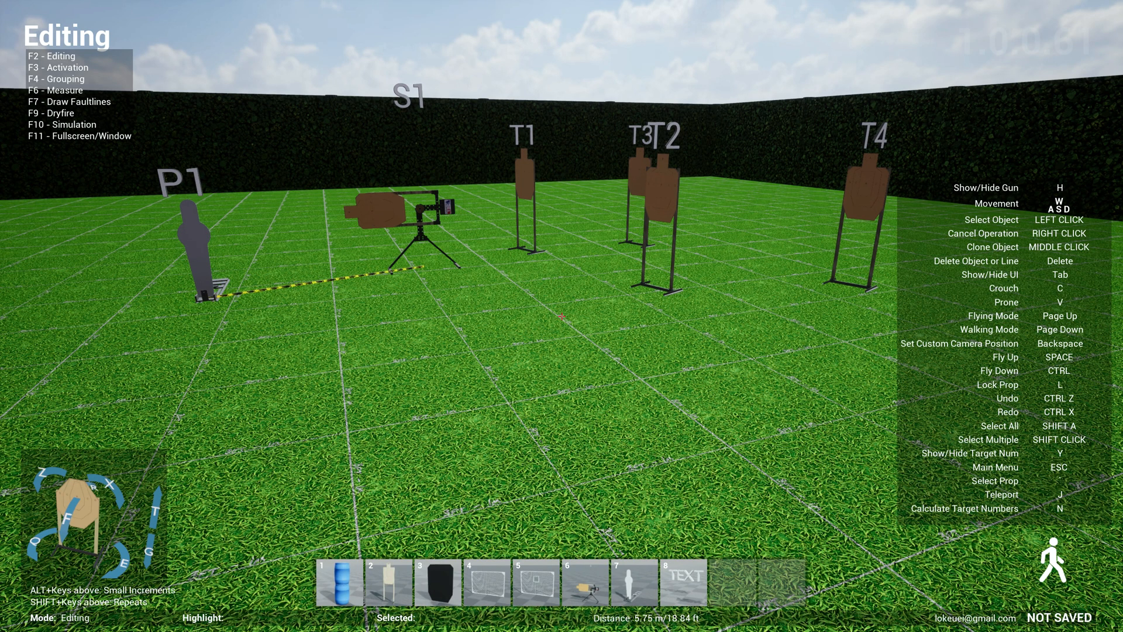
- Open the stage briefing, switch the paper target type to IDPA and highlight the scenario text
key("Escape")
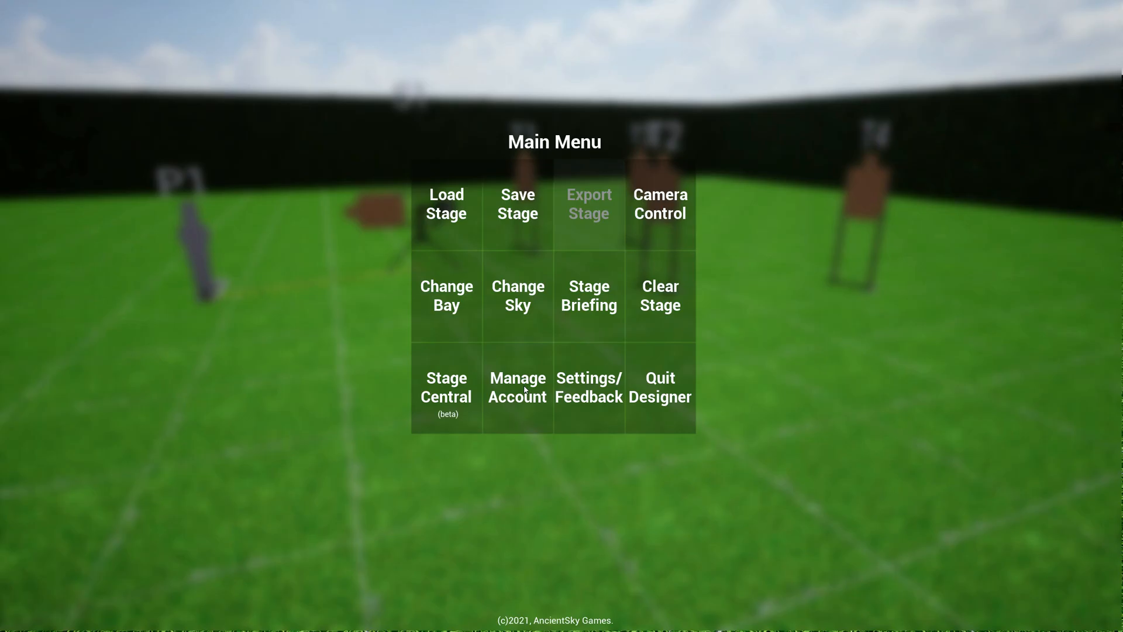
left_click(584, 305)
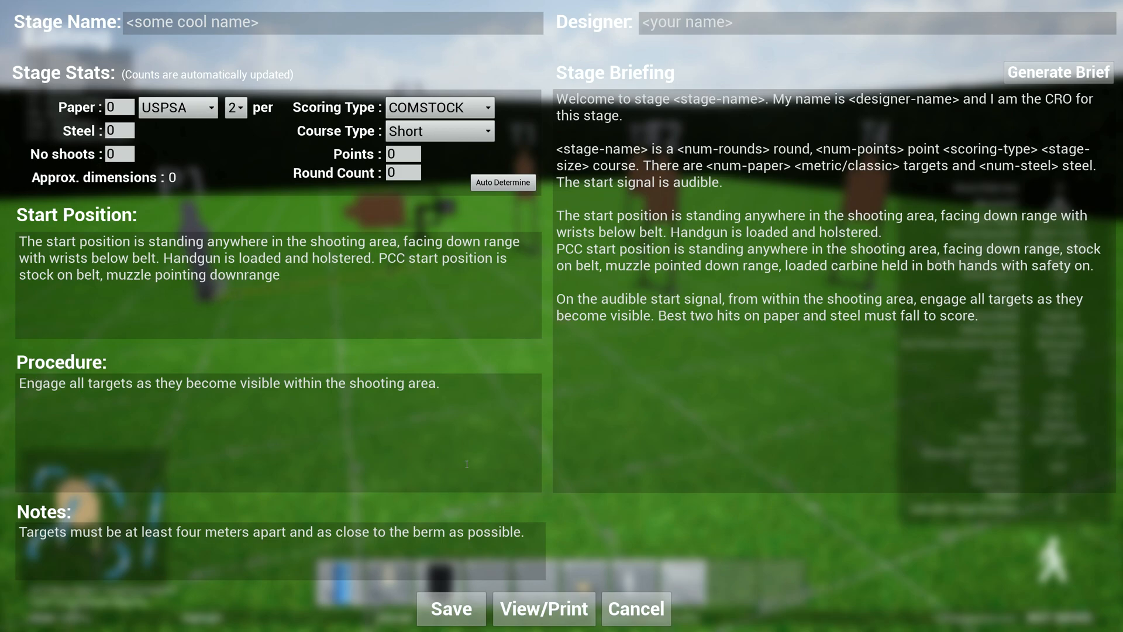
left_click(176, 108)
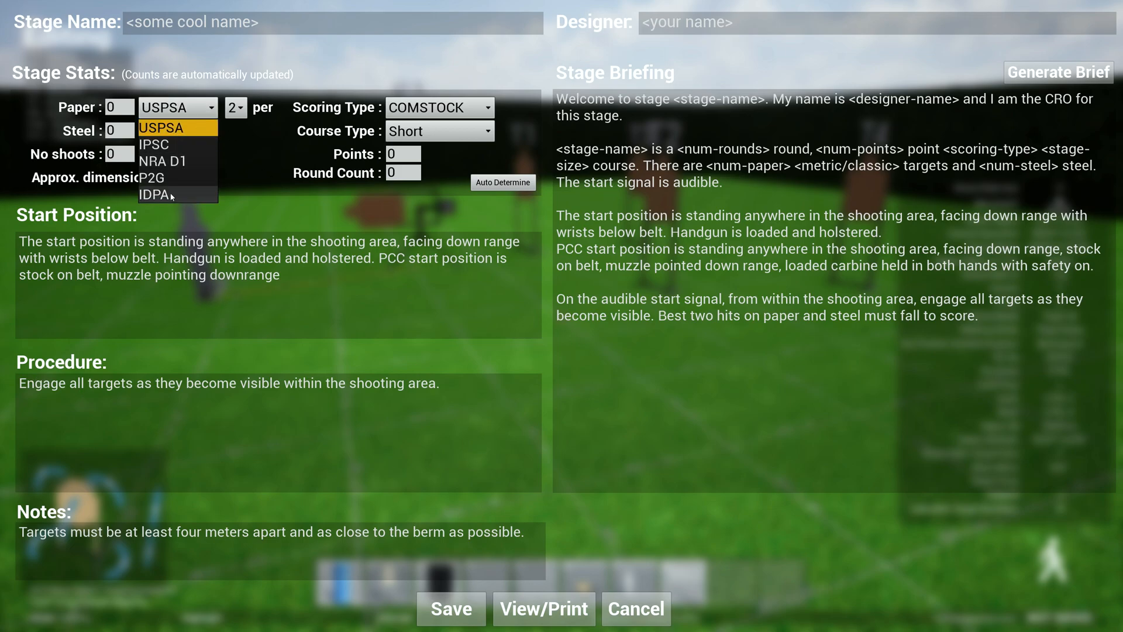
left_click(171, 196)
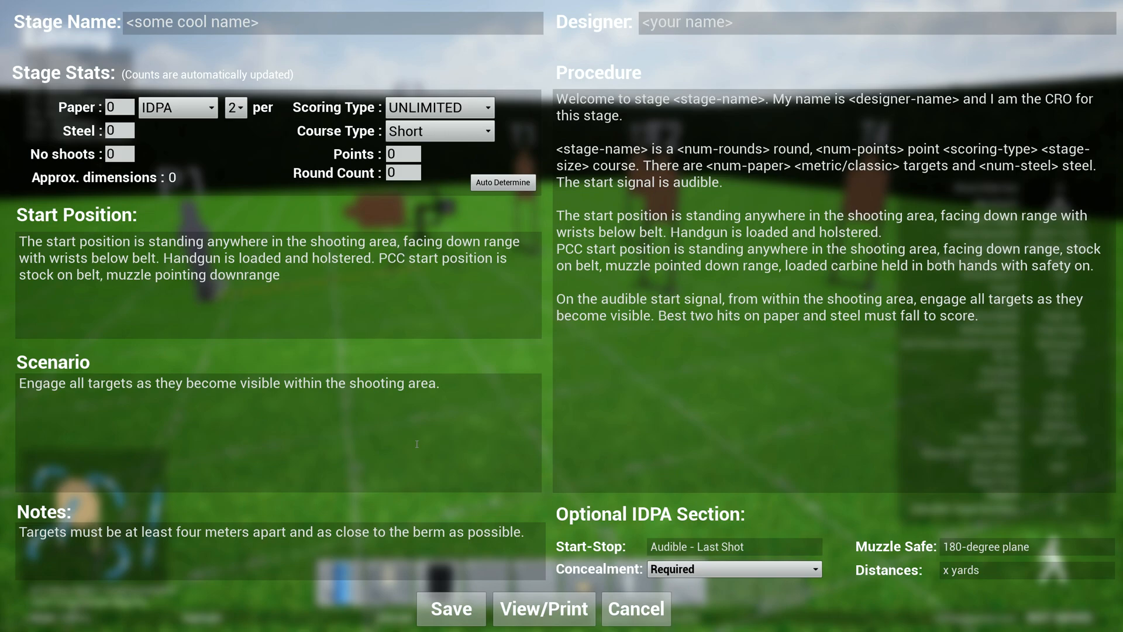
left_click_drag(22, 384, 440, 384)
left_click(508, 414)
- Enter 5 paper and 2 steel targets in the stage stats, have the stats auto-determined, and leave the briefing without saving
left_click(120, 105)
key("BackSpace")
type("5")
key("Tab")
key("BackSpace")
type("2")
left_click(509, 187)
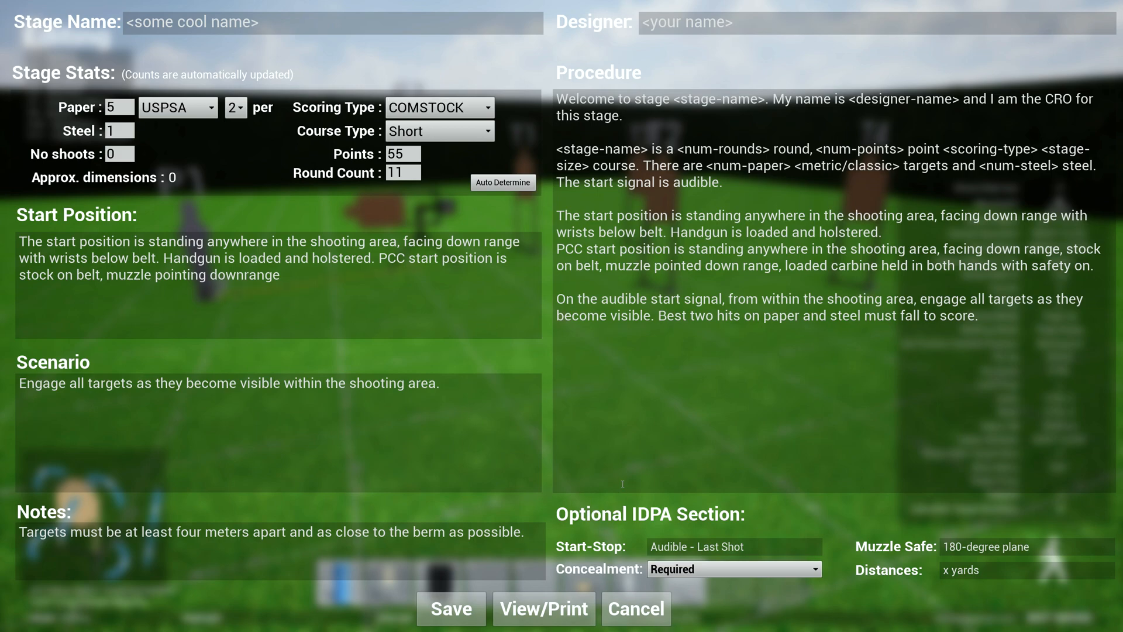
left_click(632, 613)
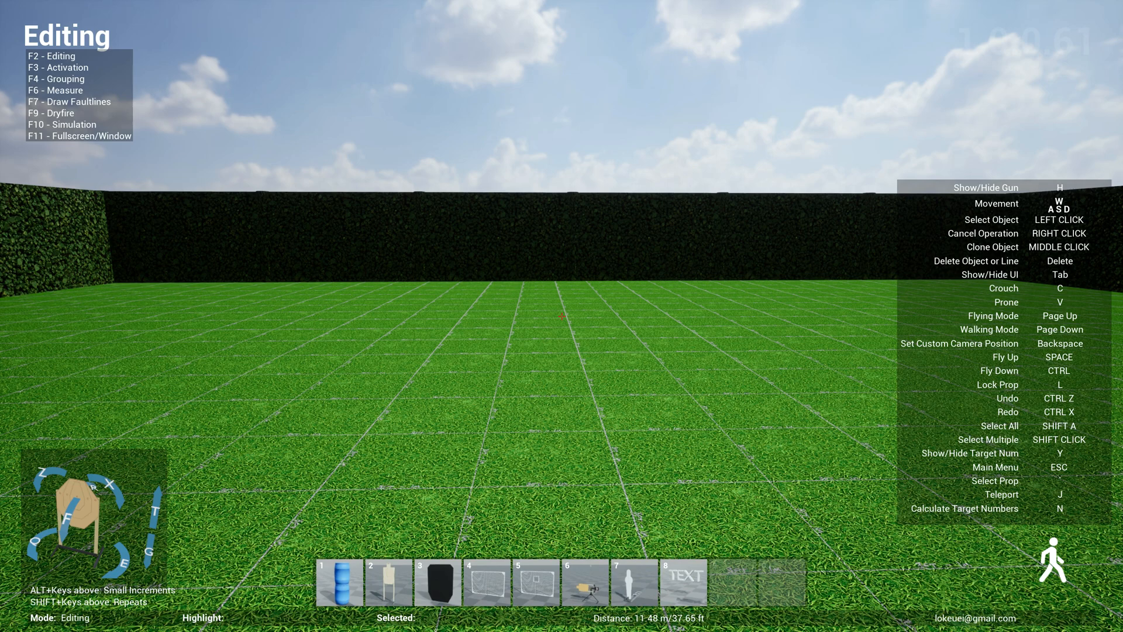
- Place an idpa-target-hc-tux in the bay and an idpa-short-hc-hleft target to the right of it
key("grave")
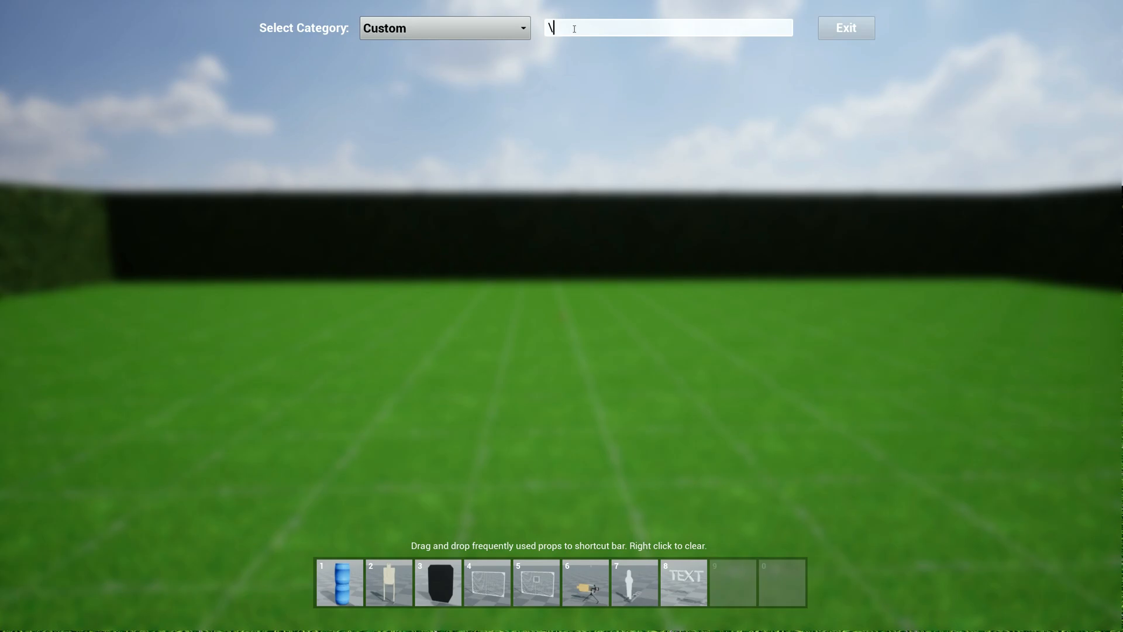
left_click(409, 28)
left_click(390, 76)
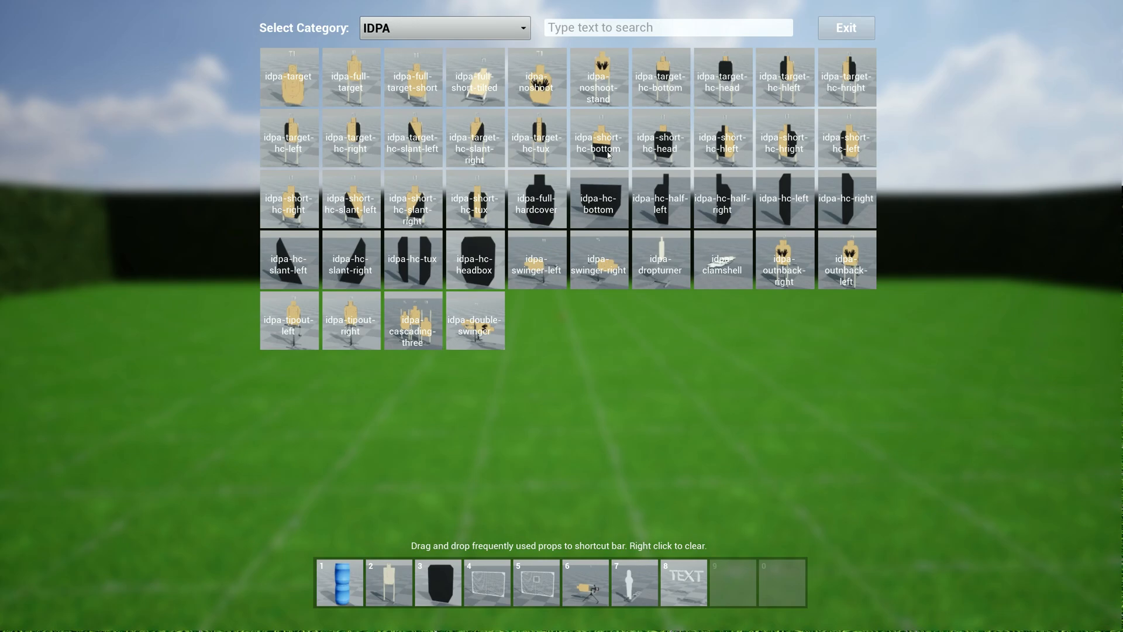
left_click(543, 150)
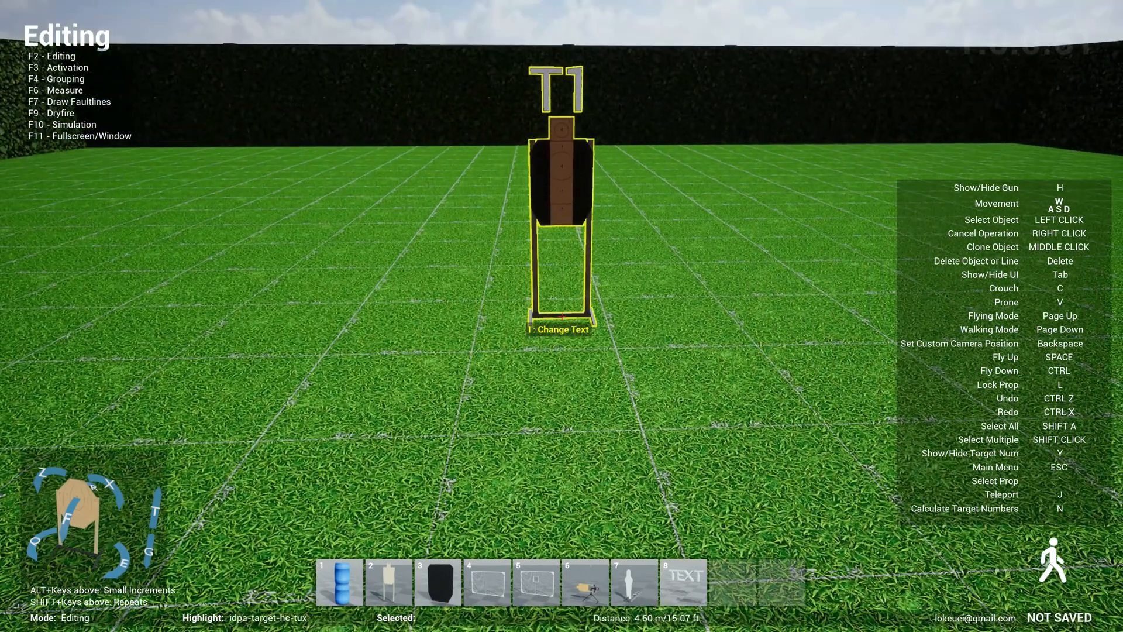
key("grave")
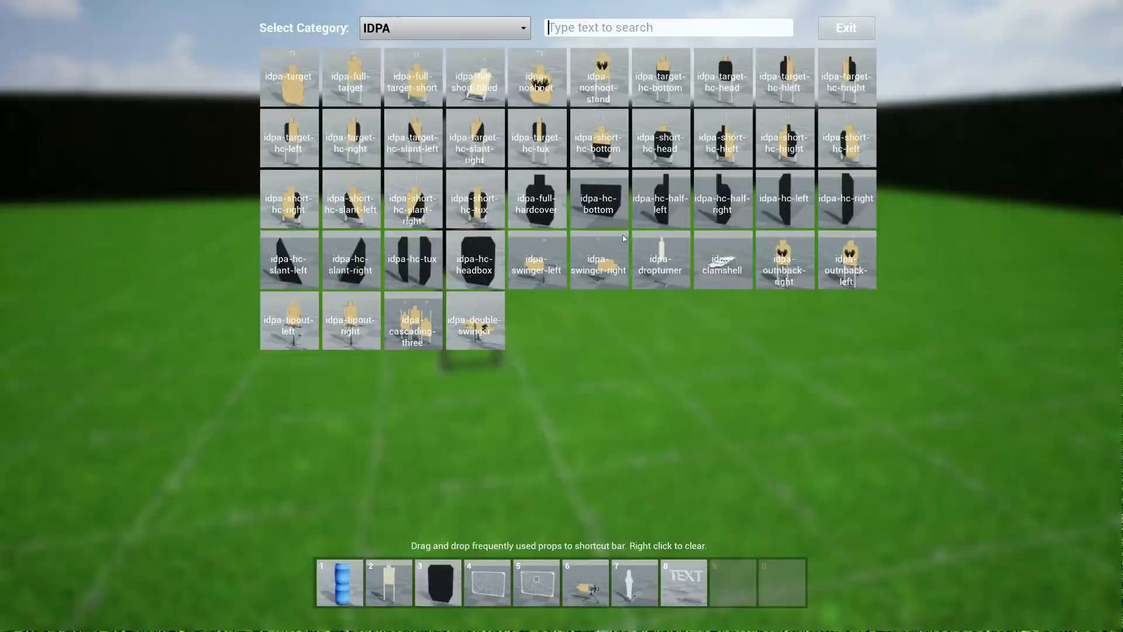
left_click(724, 150)
left_click(562, 316)
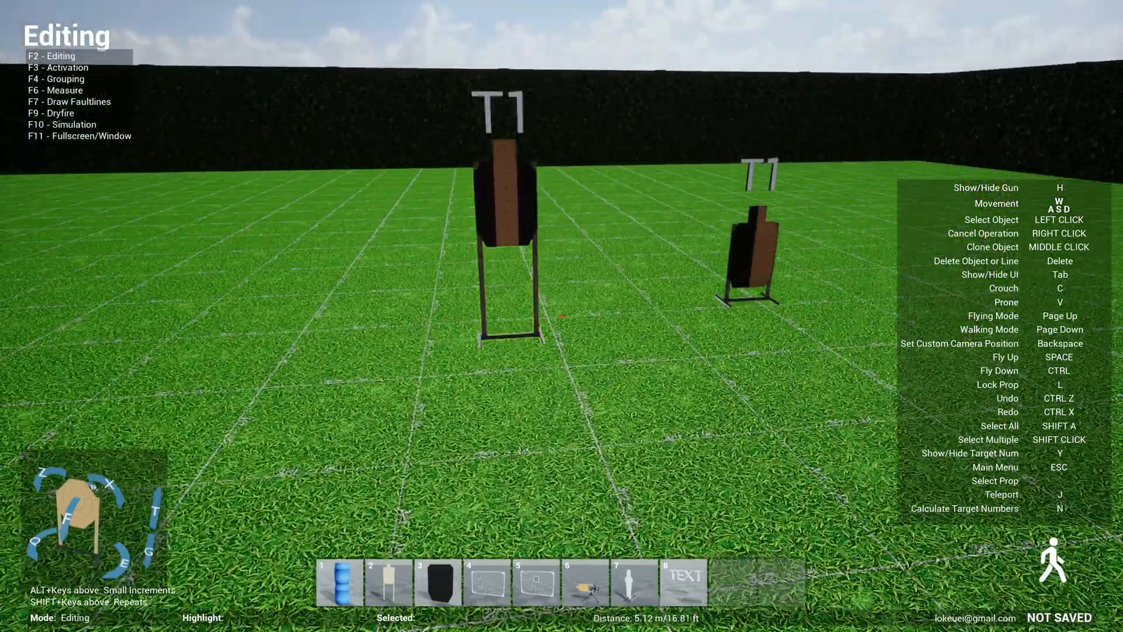
- Place a table in front of the two IDPA targets and set a push-button on its top
key("w")
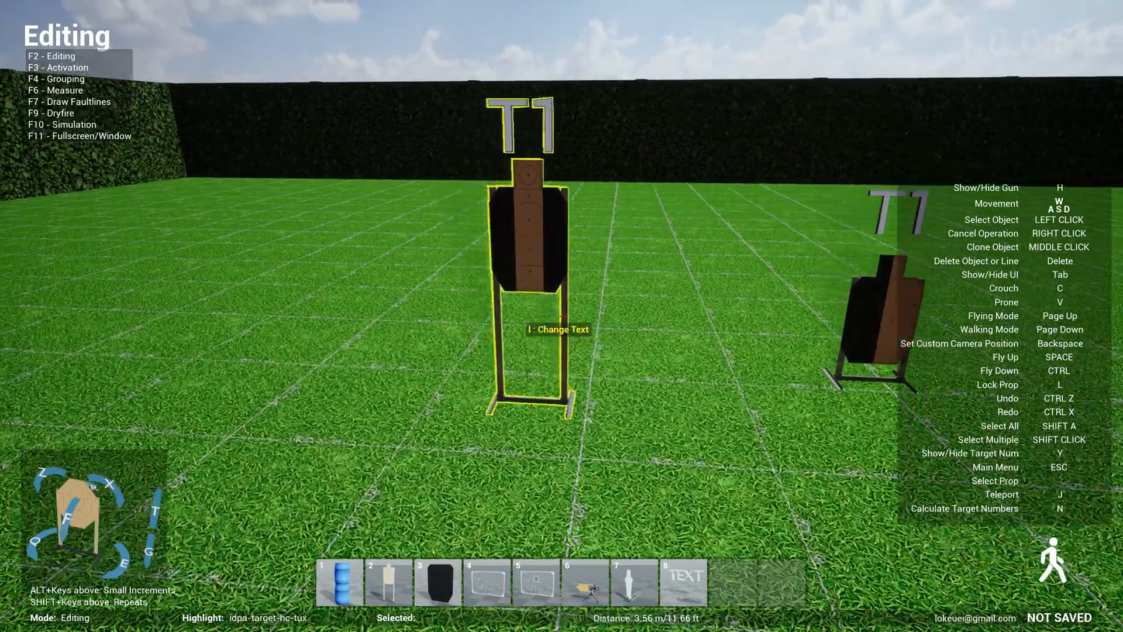
key("s")
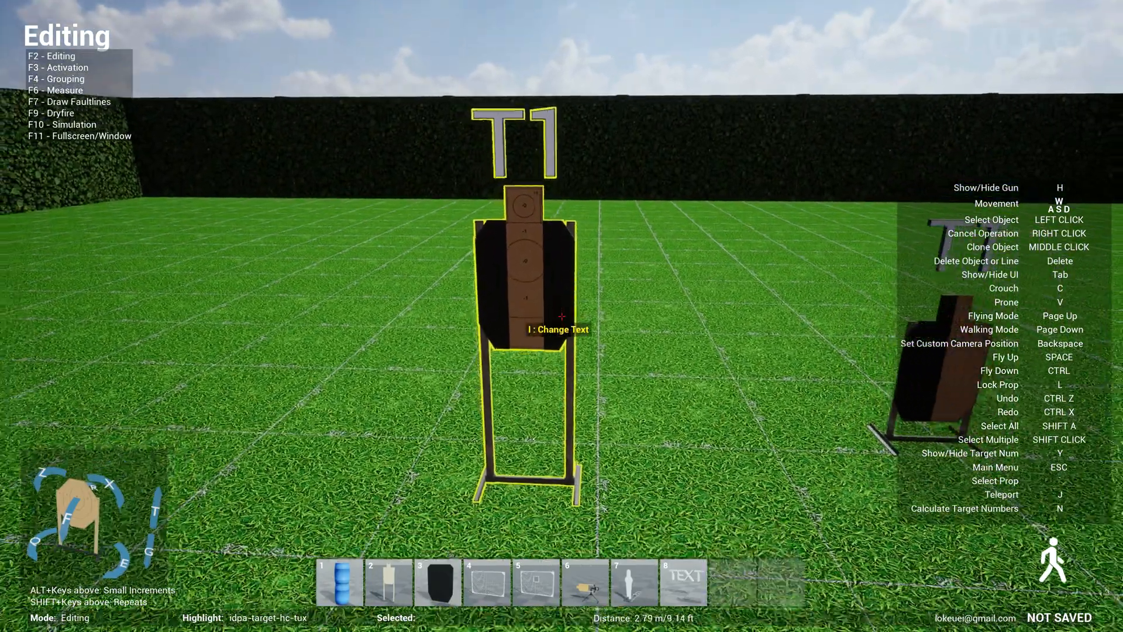
key("s")
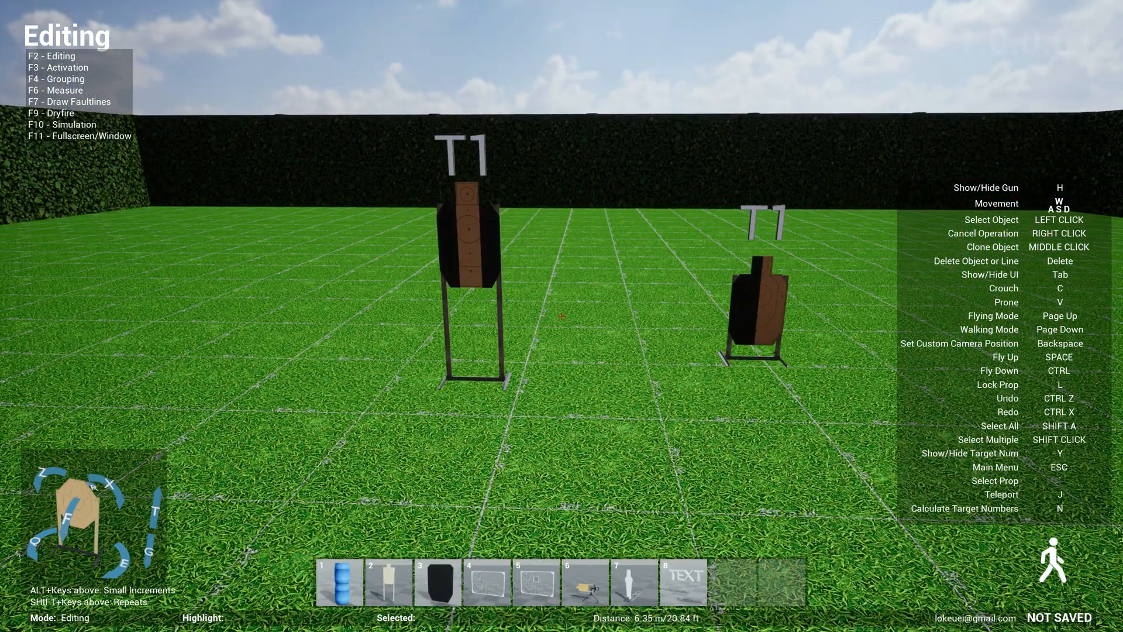
key("grave")
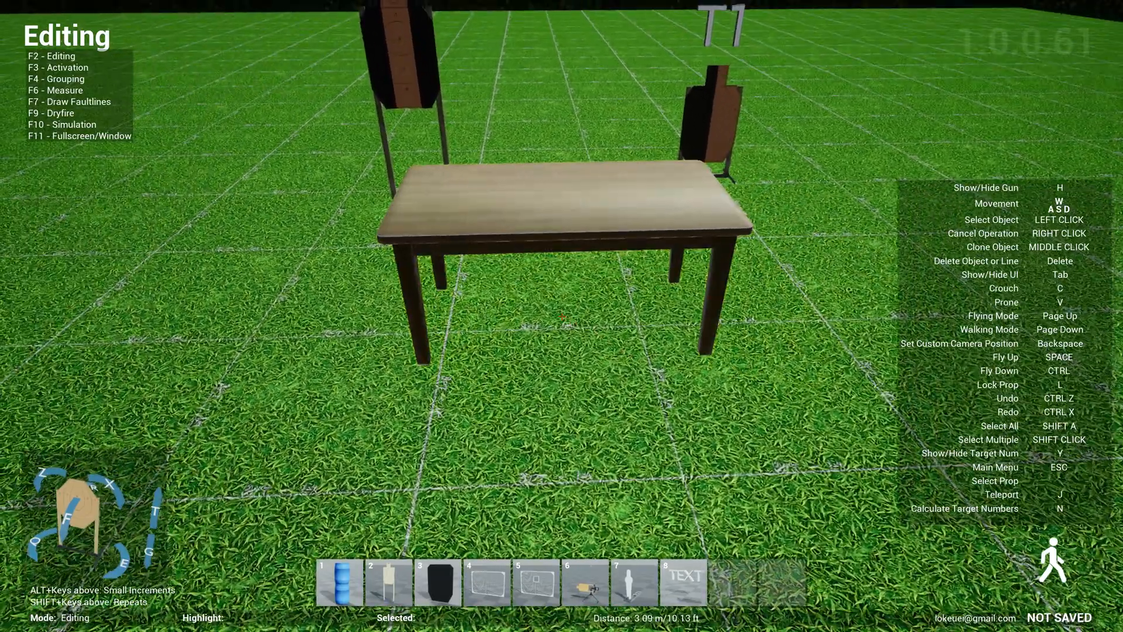
key("grave")
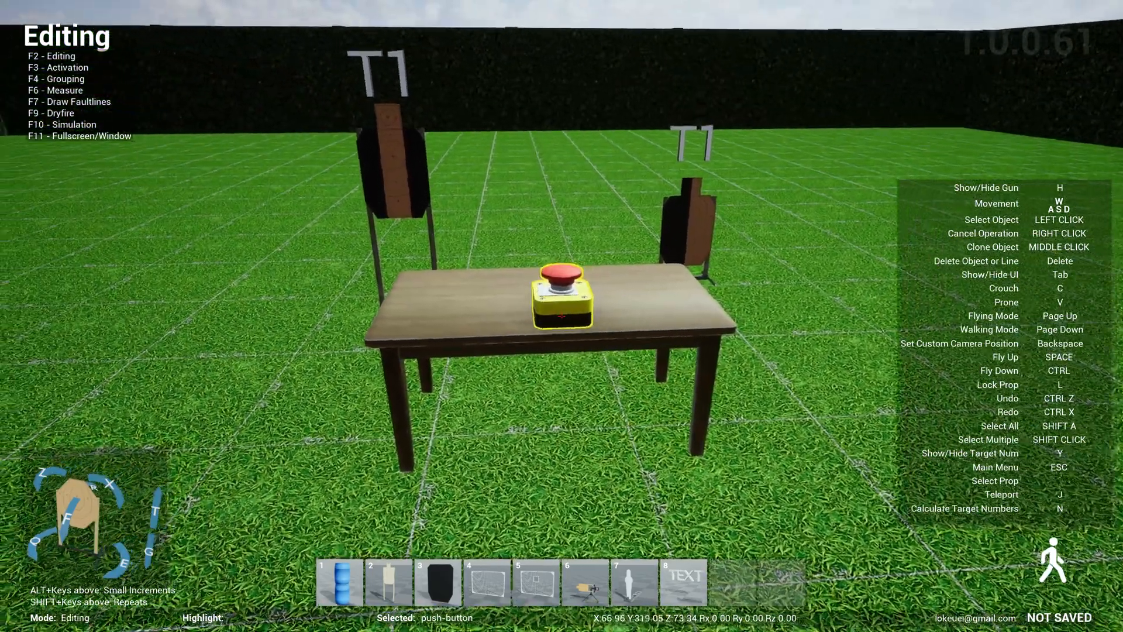
left_click(561, 316)
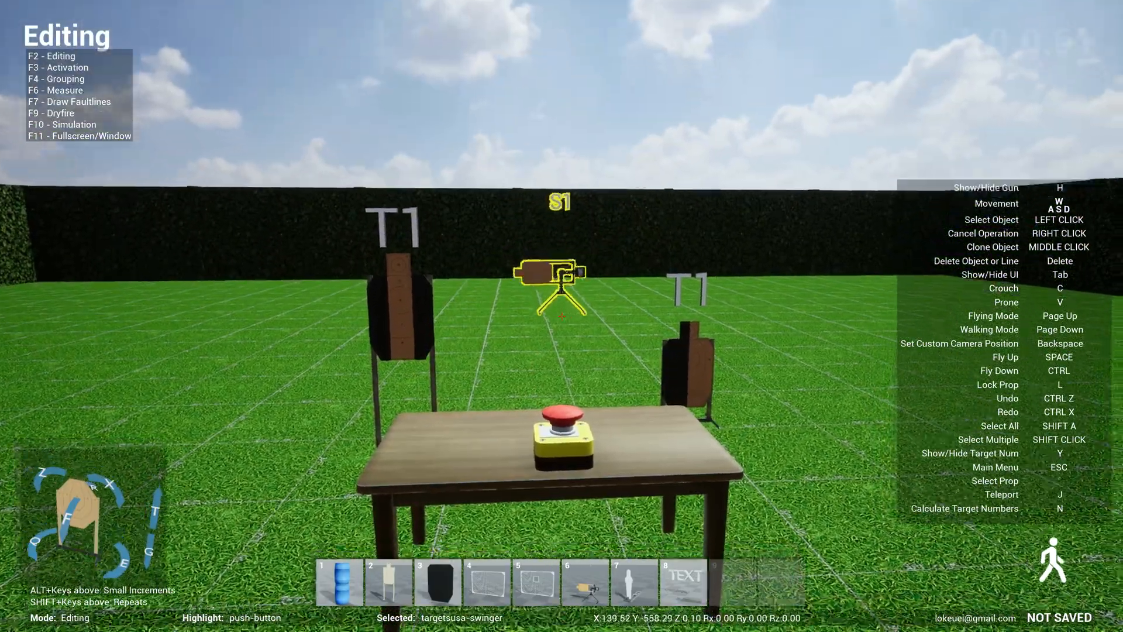
- Place the targetsusa-swinger behind the table between the two IDPA targets and link it to the push-button for activation
key("e")
key("f")
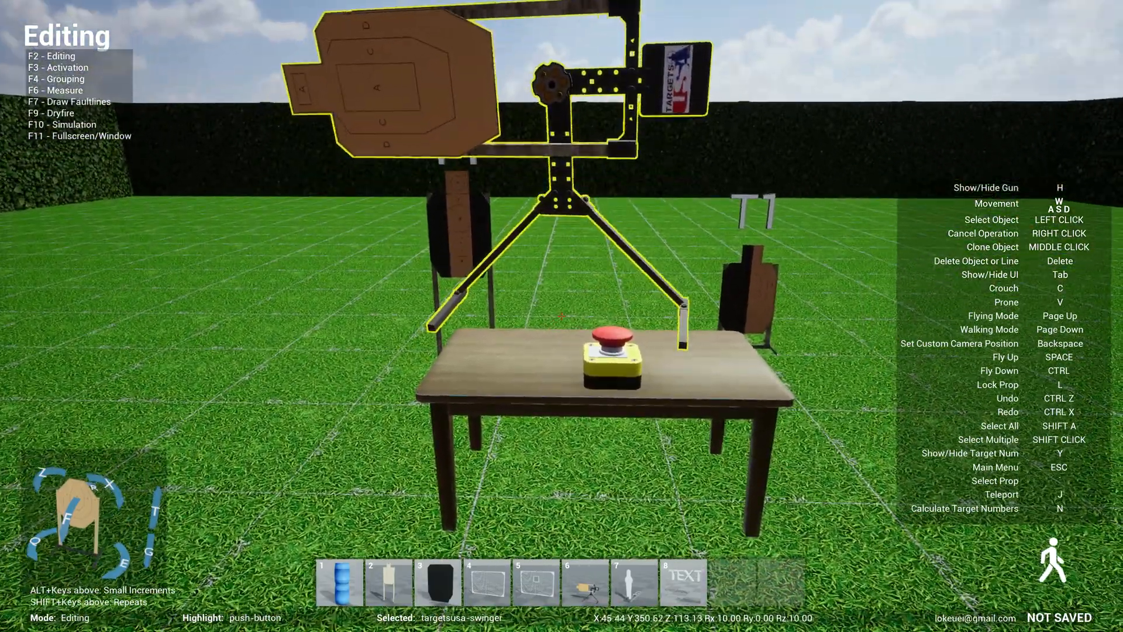
key("w")
left_click(561, 316)
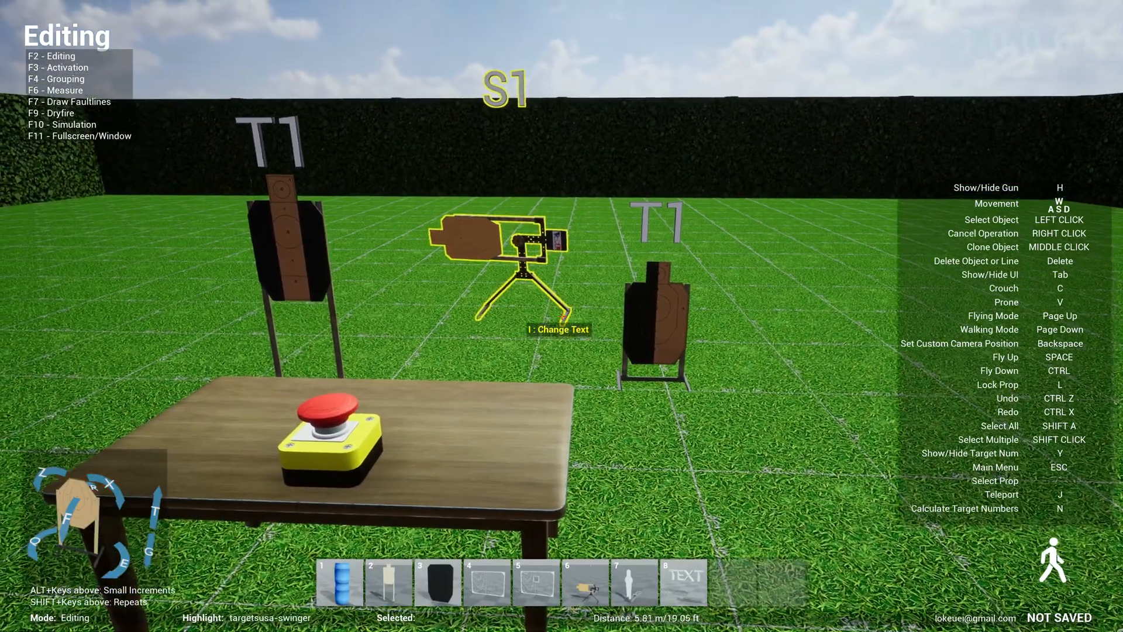
key("F3")
left_click(561, 316)
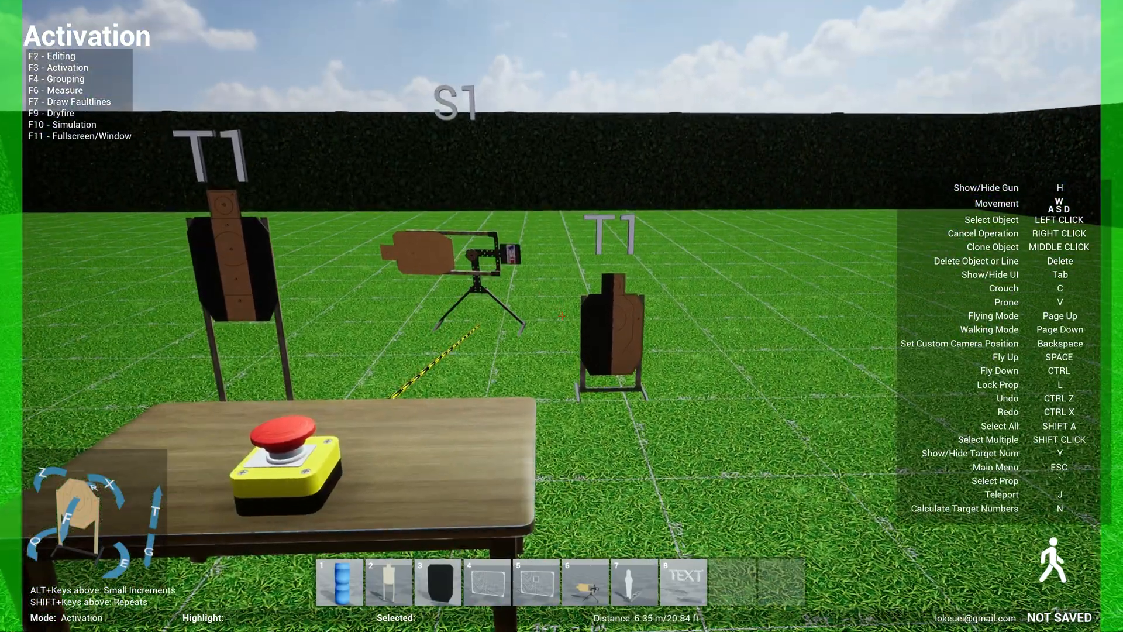
- Simulate the stage, triggering the swinger with the push-button on the table, and return to editing
key("s")
key("F10")
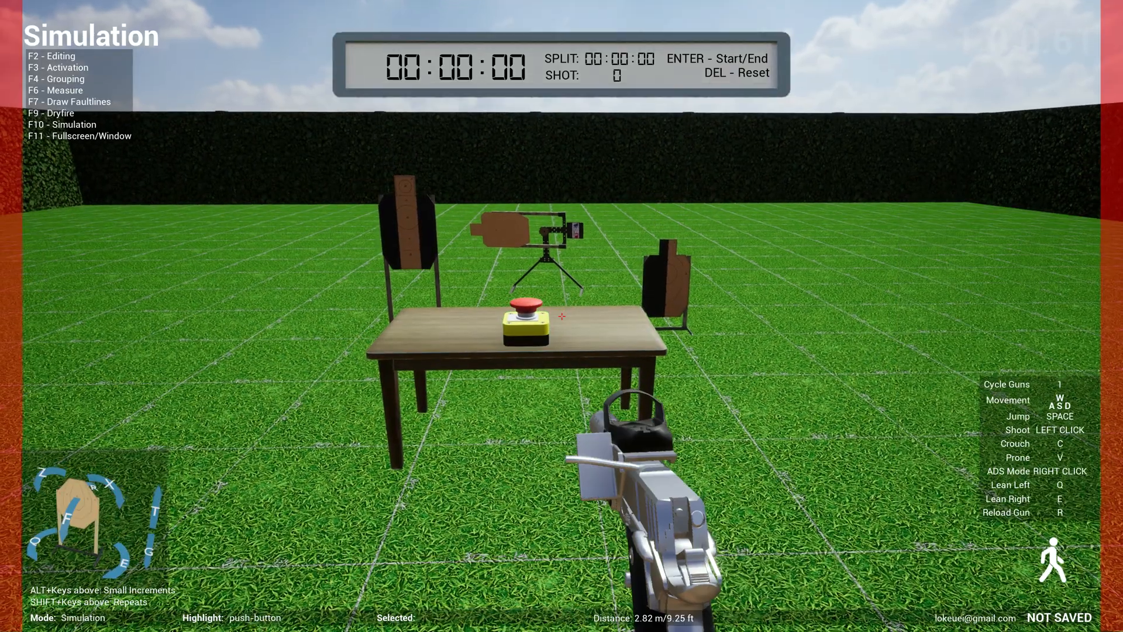
key("w")
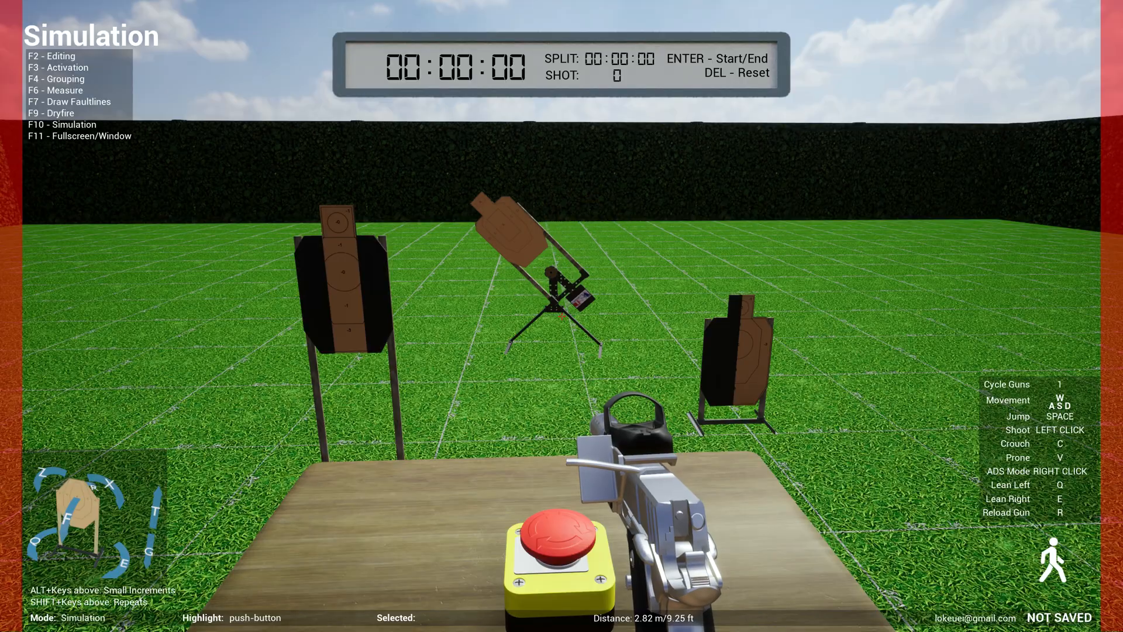
key("s")
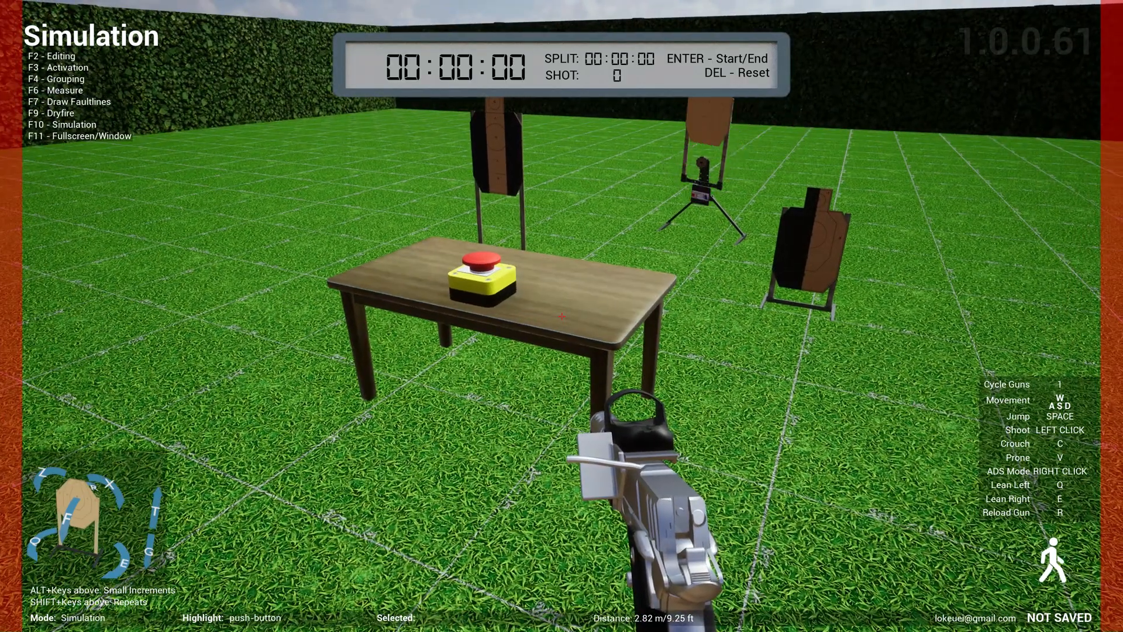
key("F2")
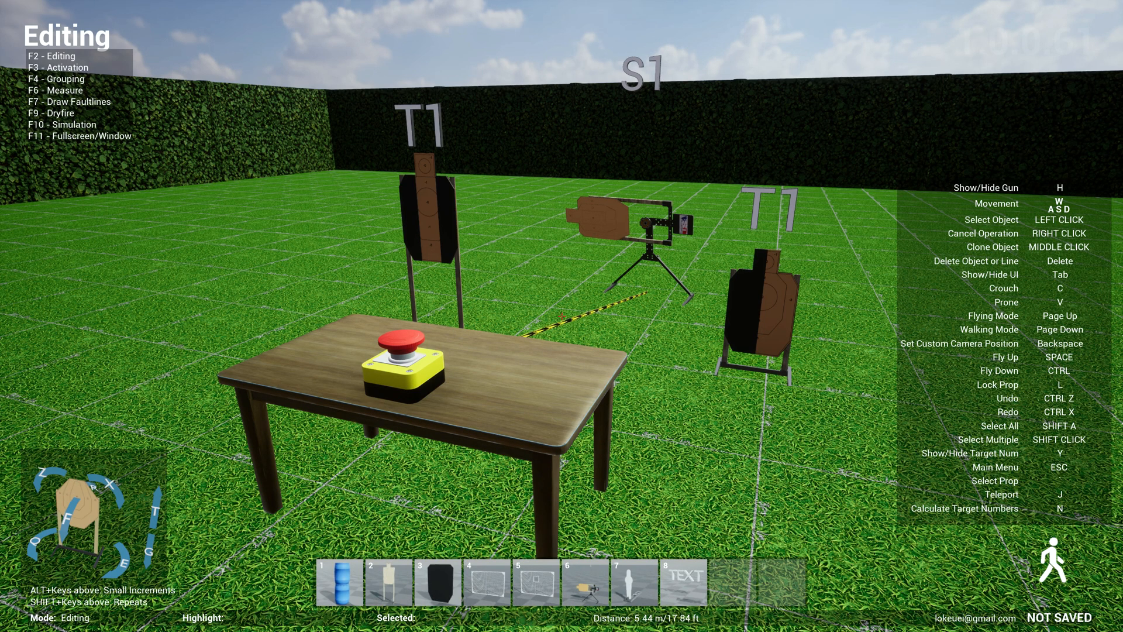
- View the feedback form in the designer's settings and close it without sending anything
key("Escape")
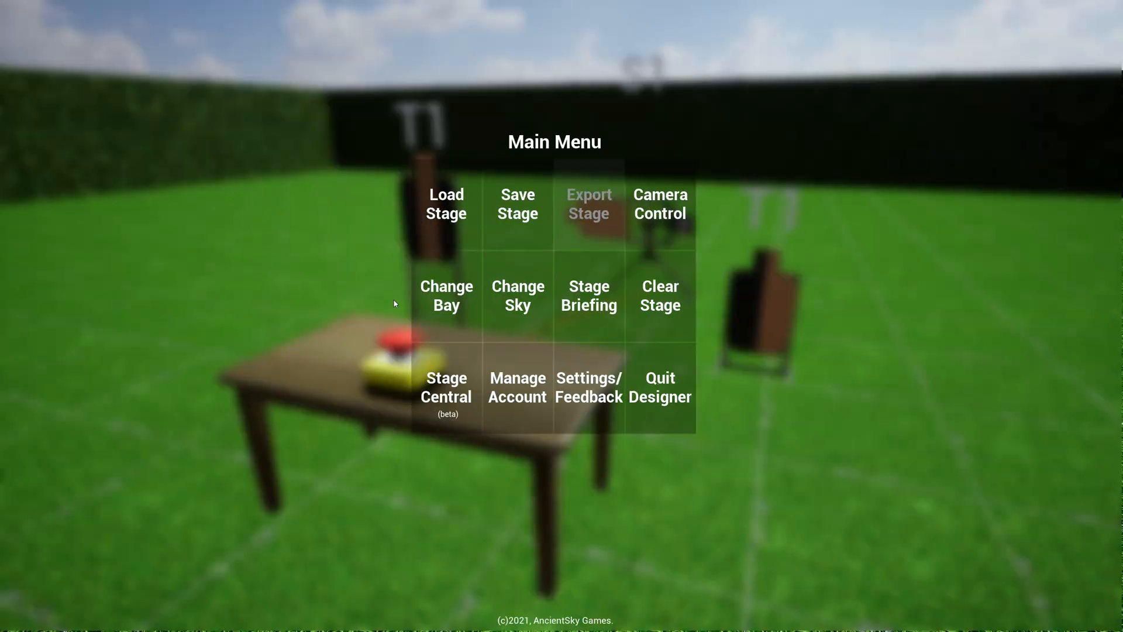
left_click(589, 387)
left_click(571, 441)
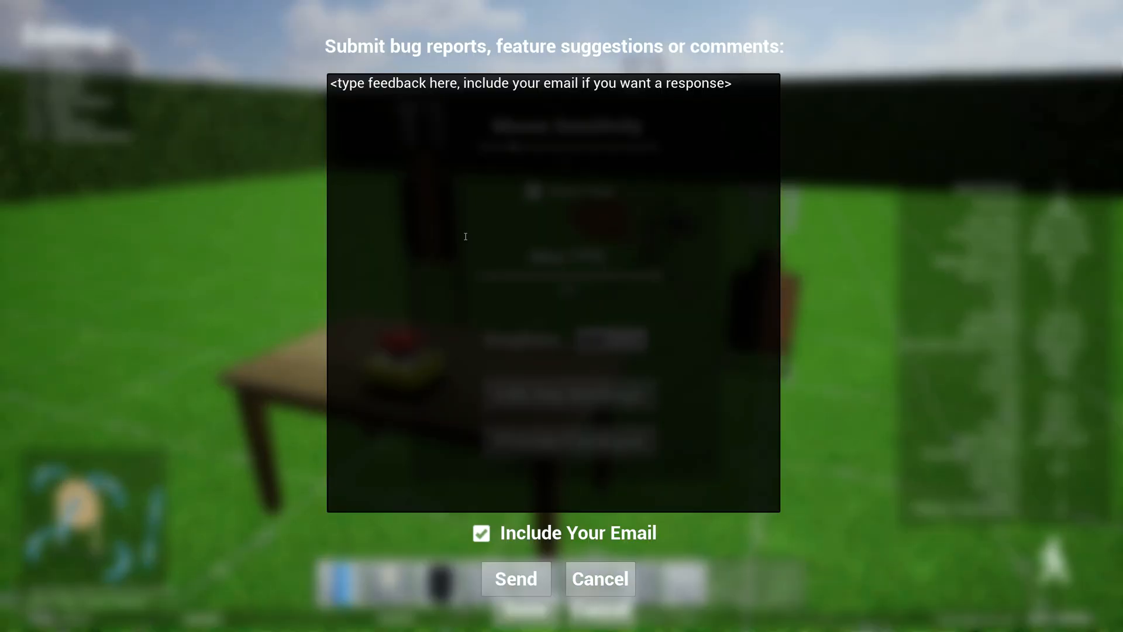
left_click(620, 576)
left_click(599, 613)
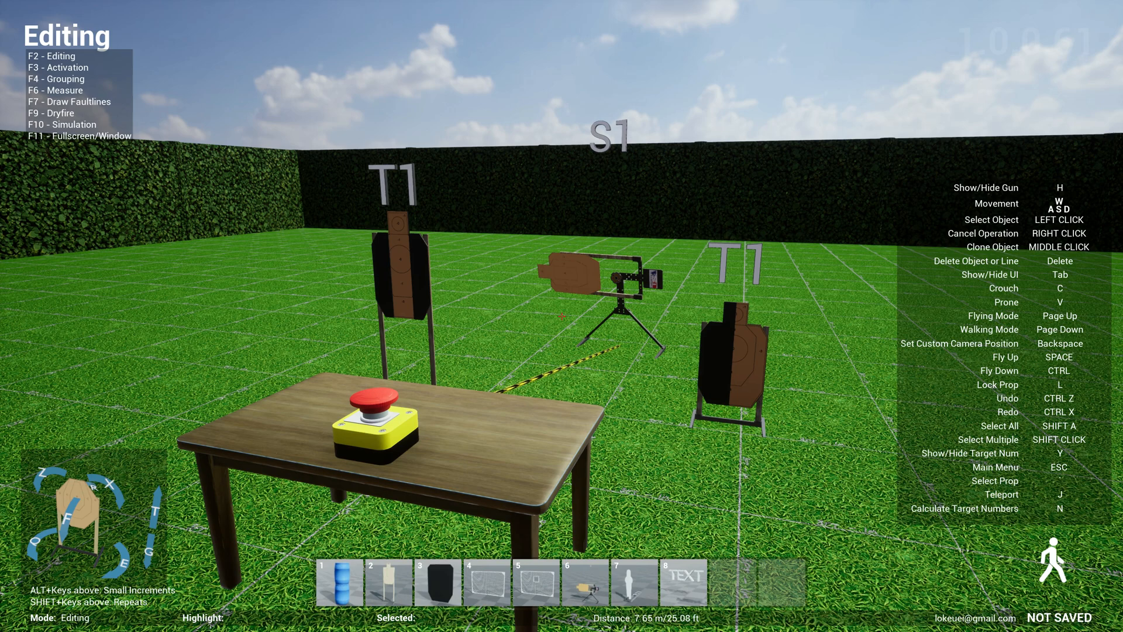